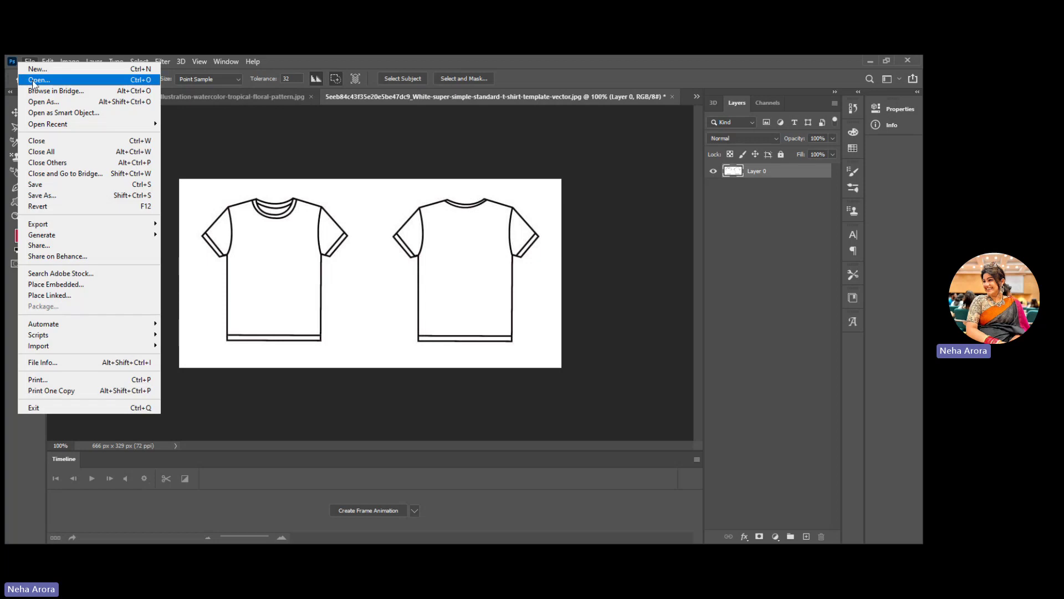
Open the one-shoulder crop top image from the bk folder and unlock its Background layer
left_click(33, 81)
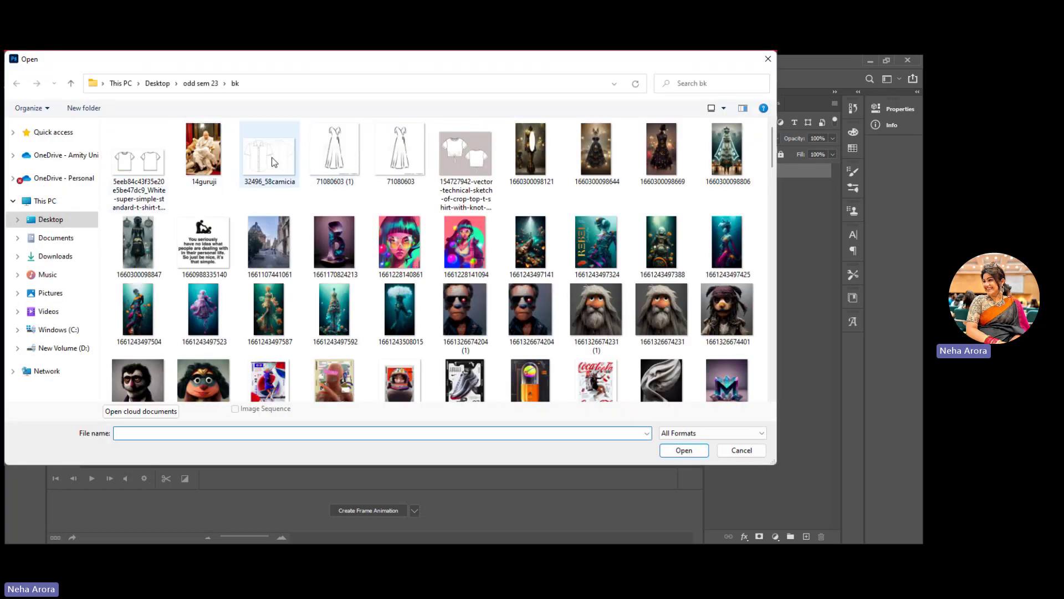
double_click(139, 160)
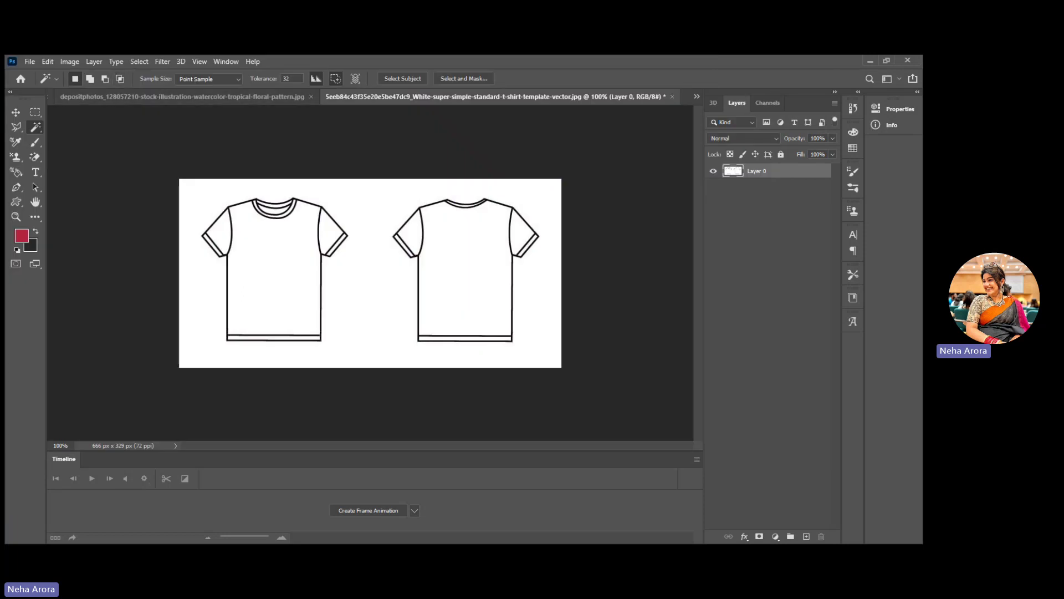
key("ctrl+o")
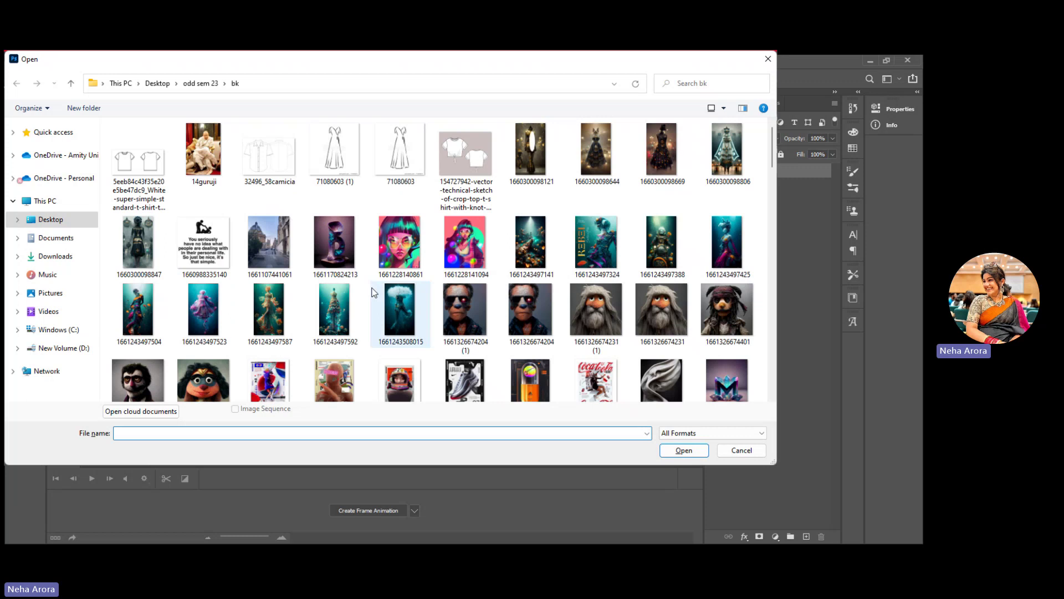
scroll(374, 292, "down", 10)
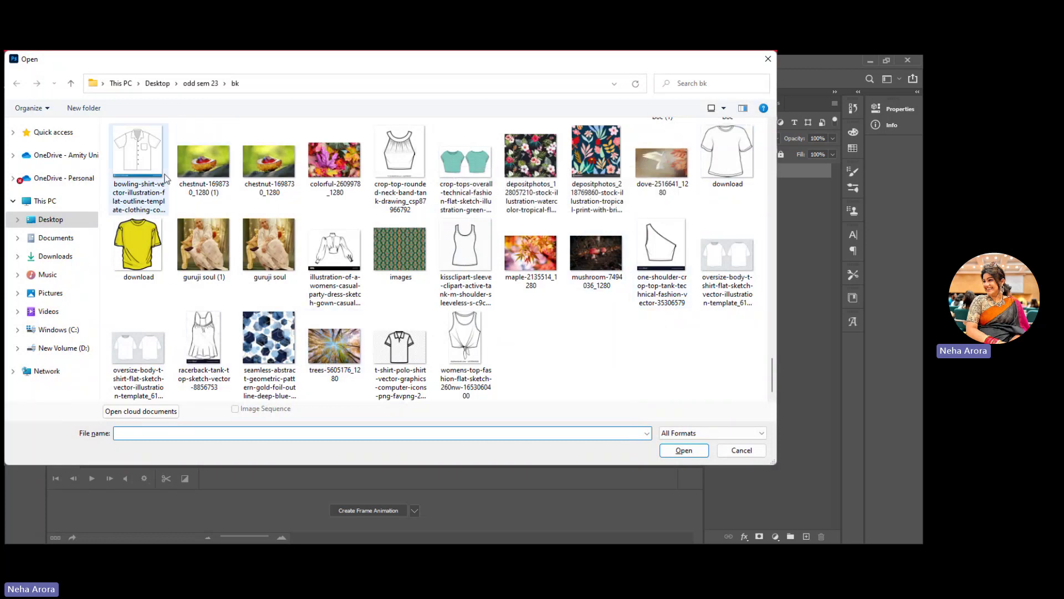
double_click(668, 260)
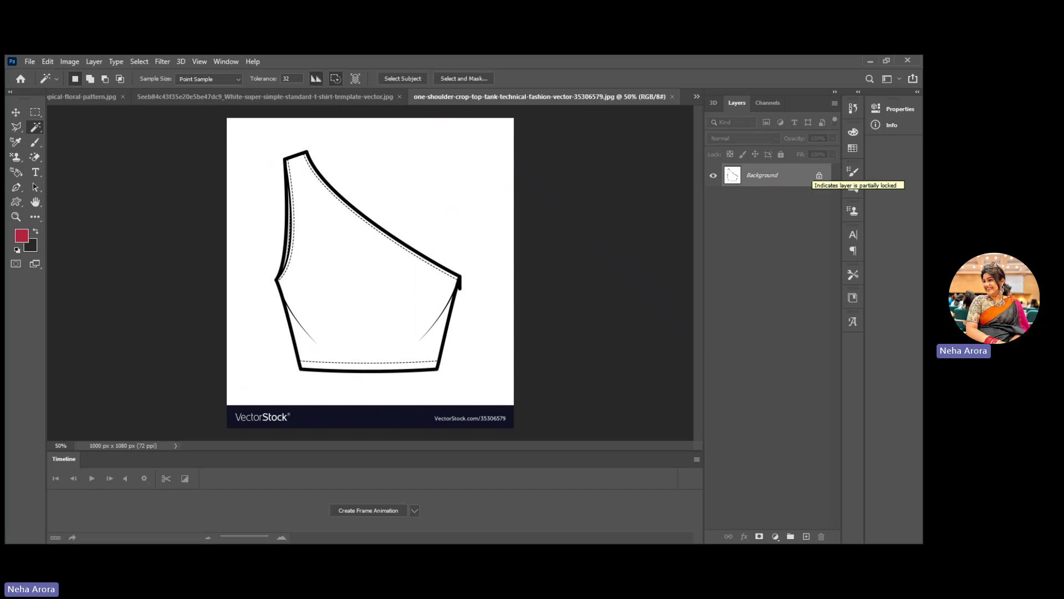
left_click(819, 175)
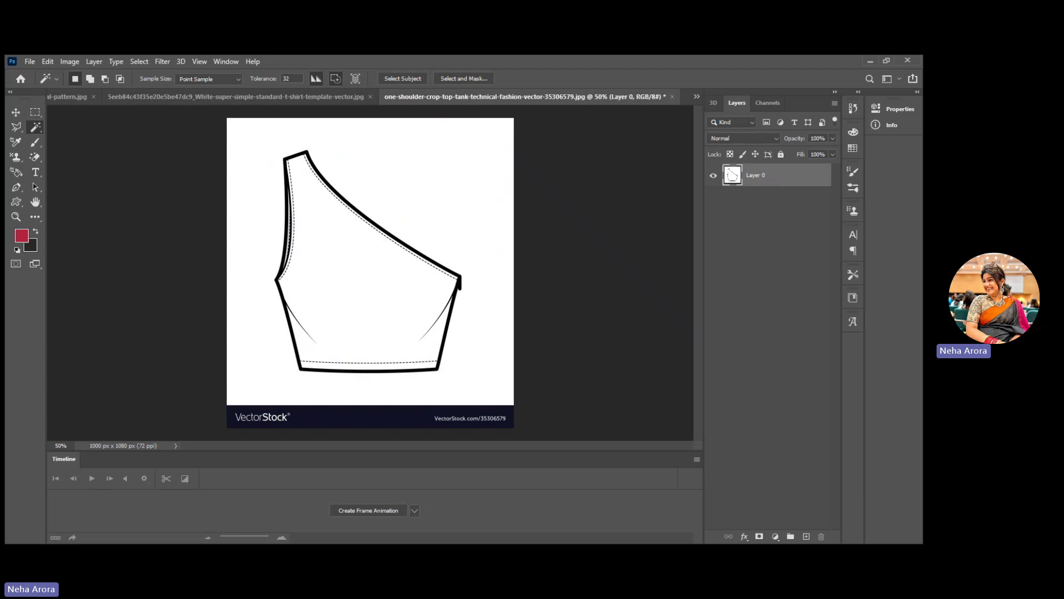
Select the inside of the crop top with the Magic Wand and create a new group masked by that selection
right_click(34, 127)
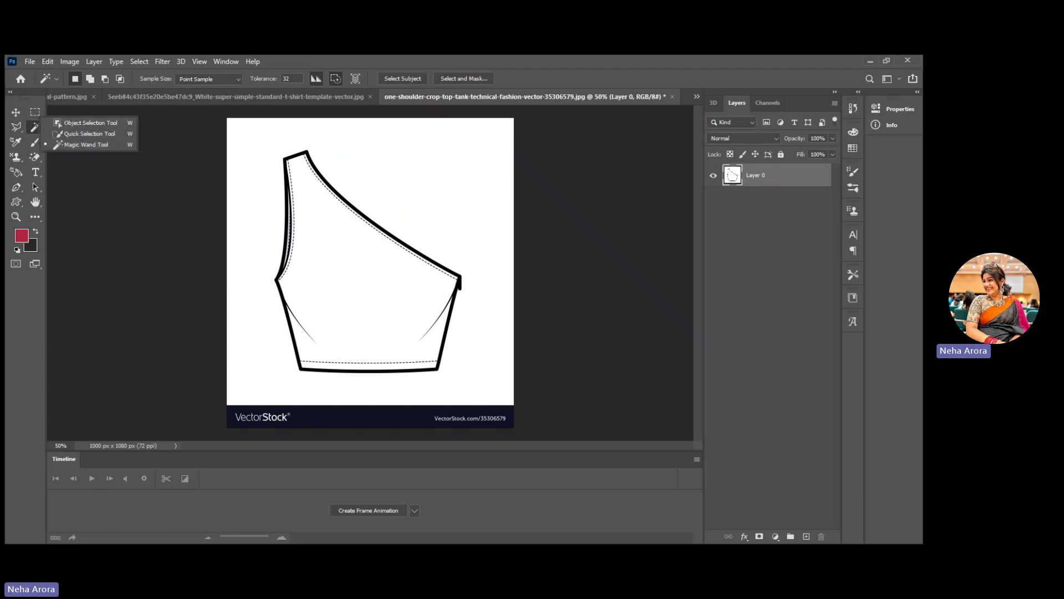
left_click(87, 145)
left_click(368, 277)
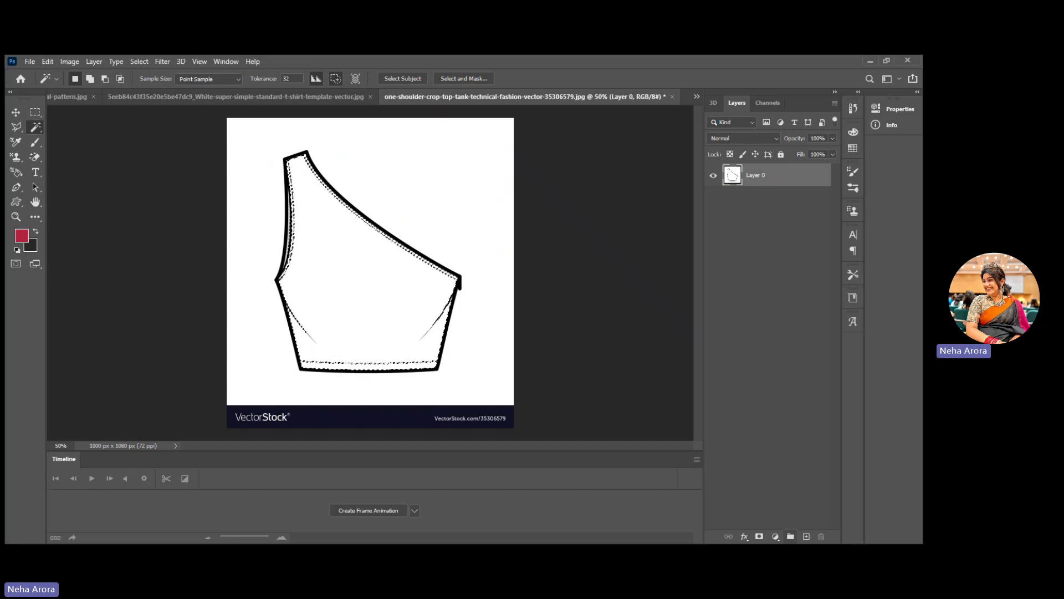
left_click(790, 536)
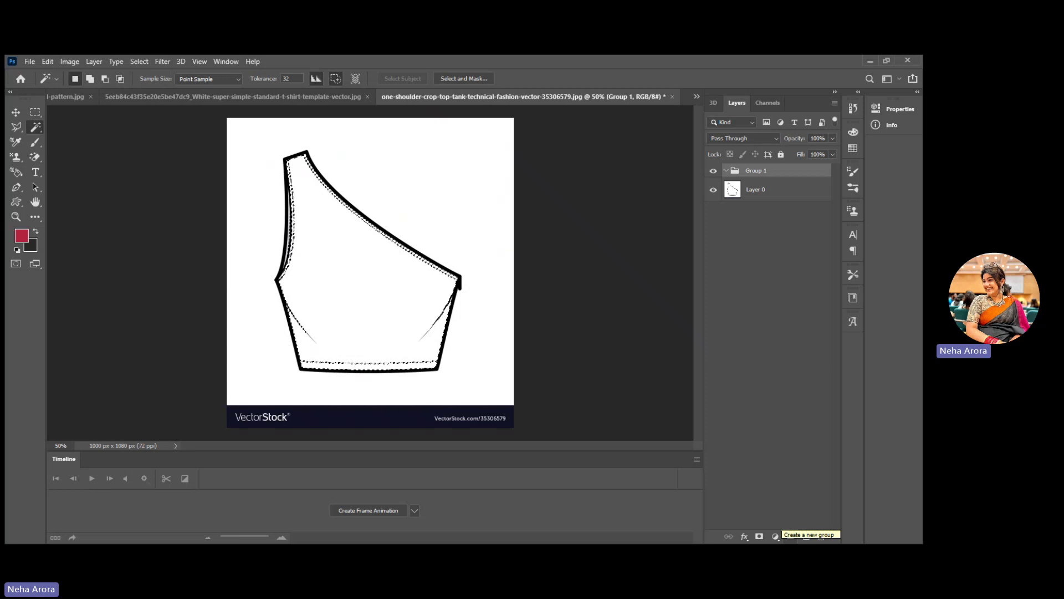
left_click(759, 536)
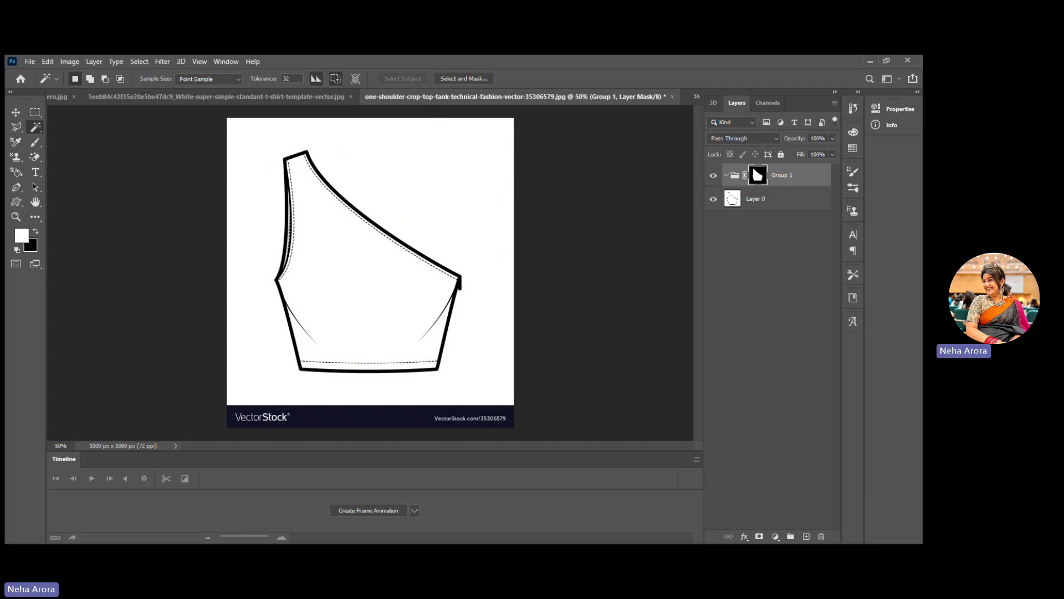
Rename the masked group as top
right_click(779, 175)
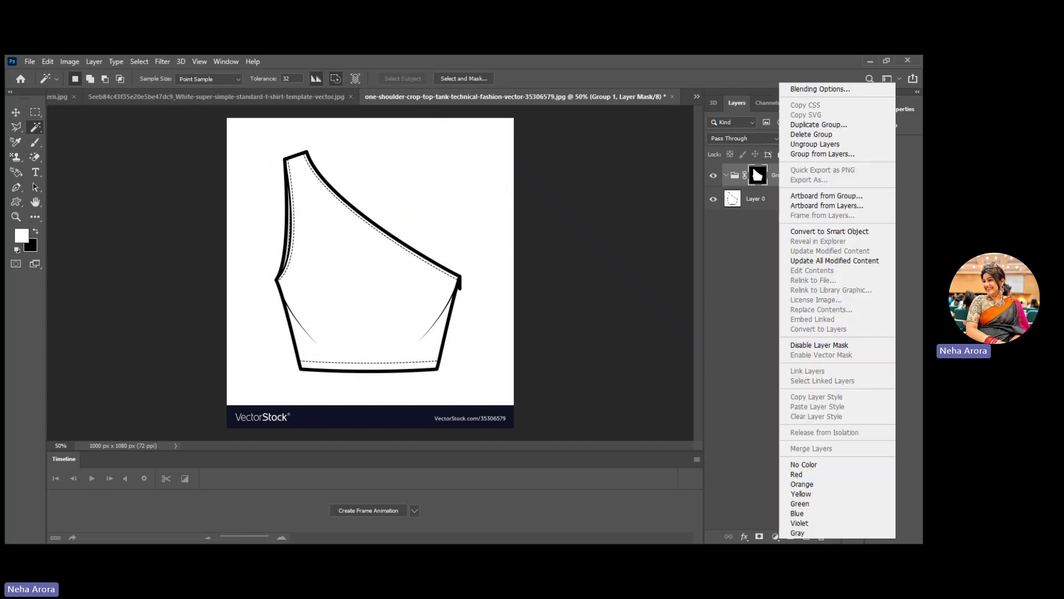
key("Escape")
left_click(793, 175)
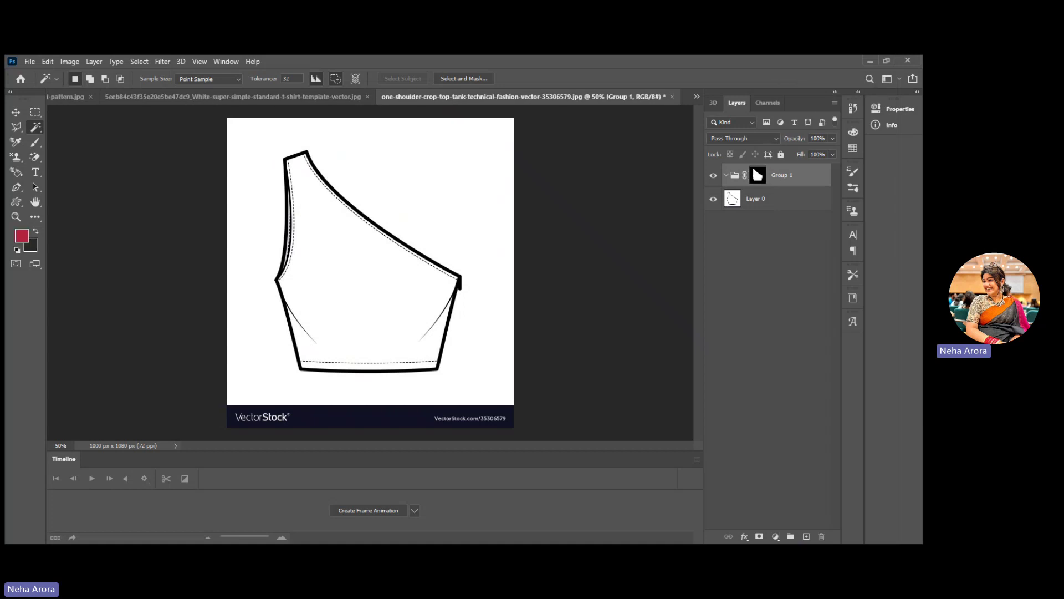
double_click(782, 175)
type("top")
key("Return")
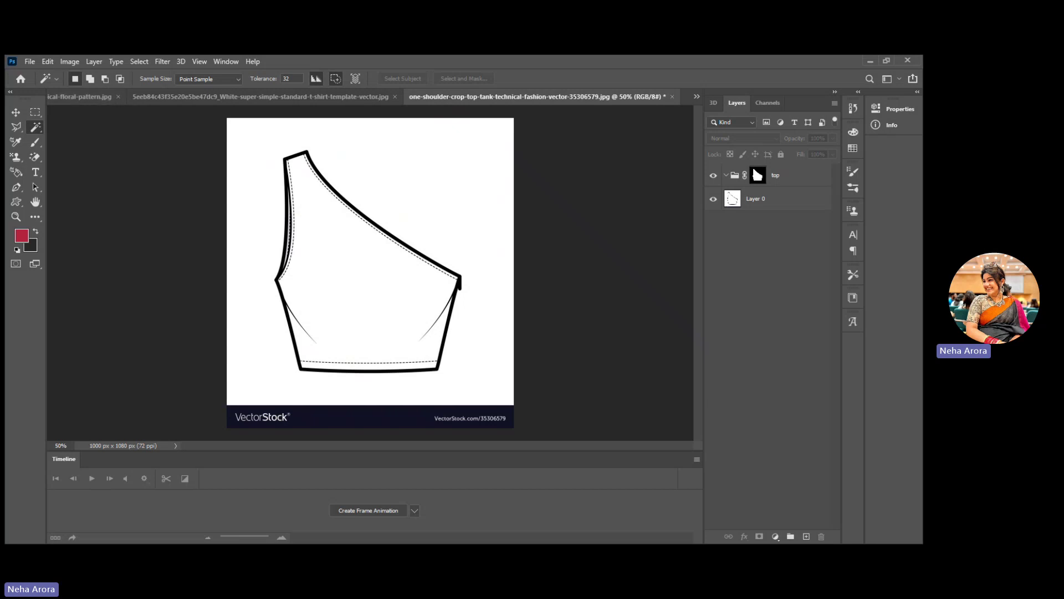
Open the depositphotos_218769860 tropical print image with bright florals from the bk folder
key("ctrl+o")
scroll(390, 271, "down", 5)
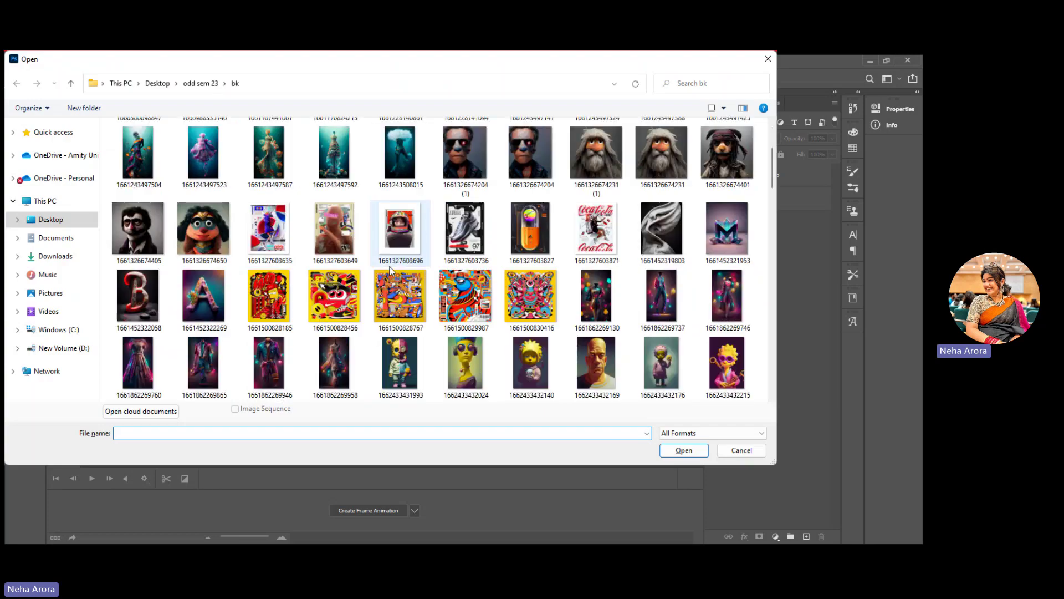
scroll(391, 271, "down", 2)
scroll(390, 270, "down", 10)
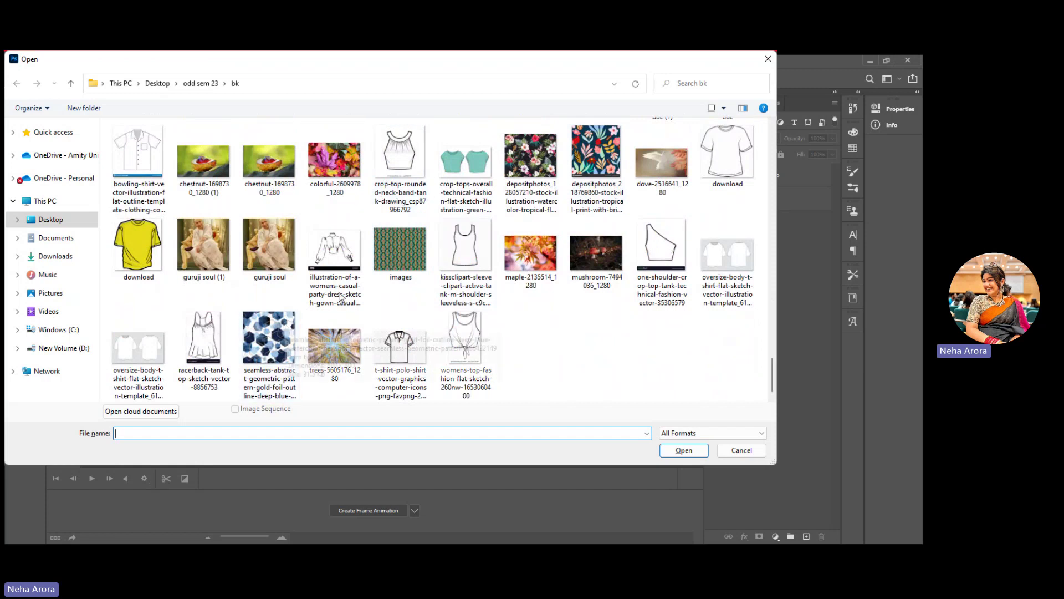
left_click(602, 150)
double_click(602, 150)
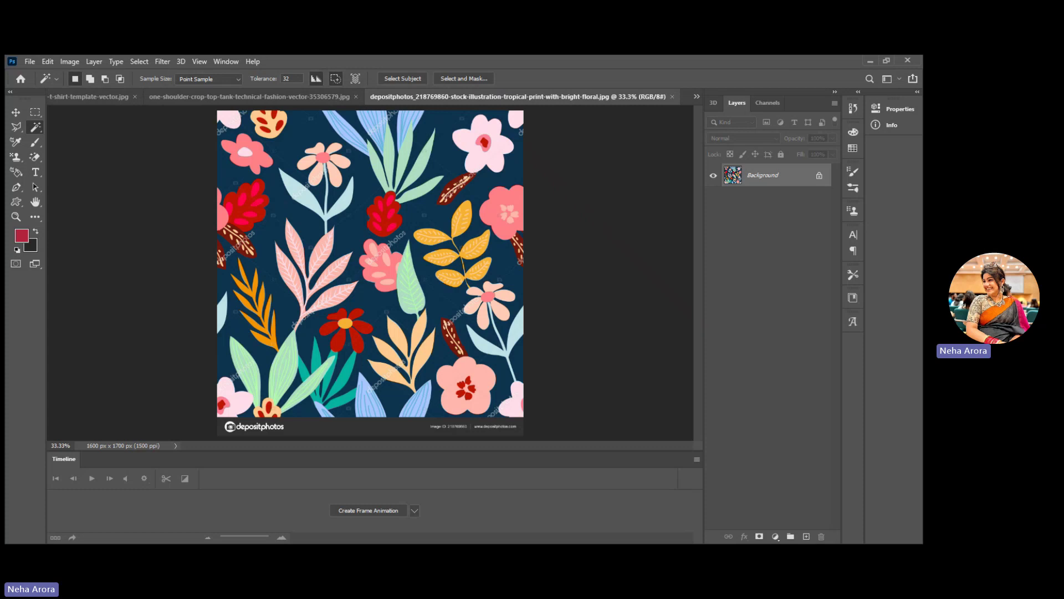
Copy the entire floral print and paste it into the top group of the one-shoulder crop top document
key("ctrl+a")
left_click(249, 96)
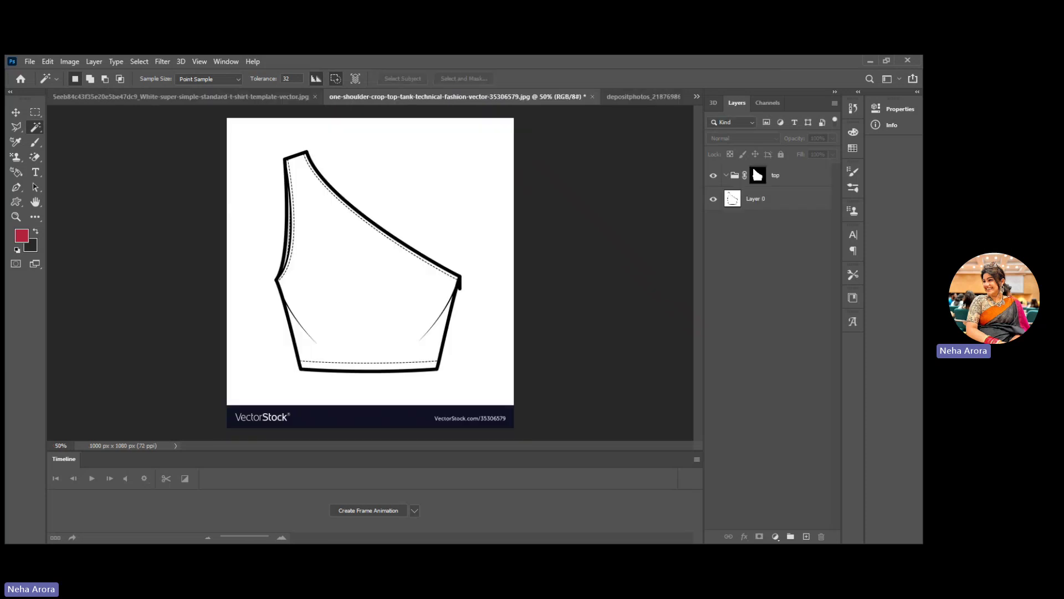
key("ctrl+v")
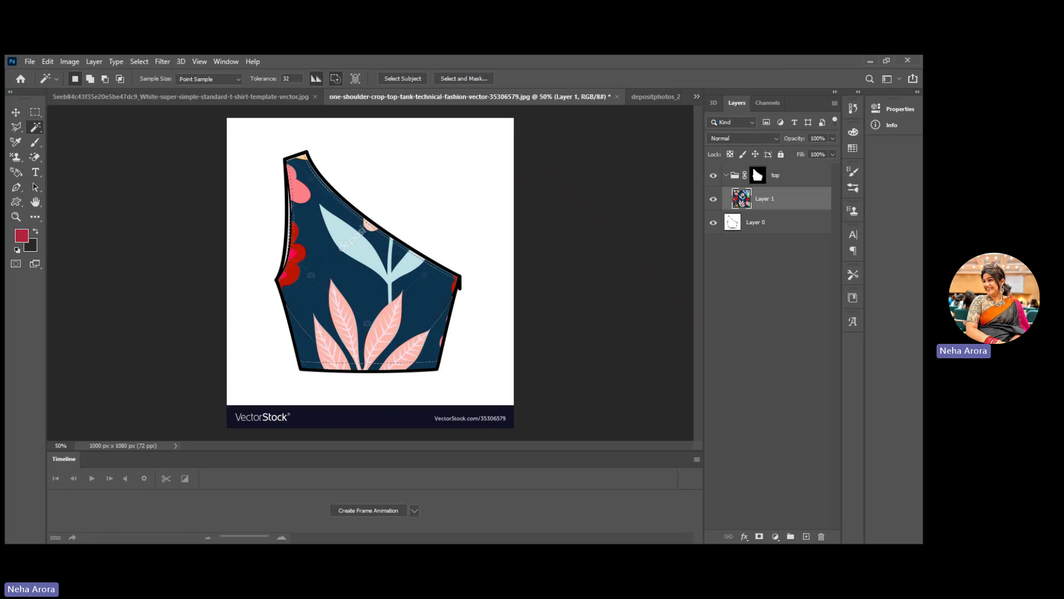
Transform the pasted print to about 53% scale, rotate it about -17.55°, and position it to cover the whole crop top
key("ctrl+minus")
key("ctrl+plus")
key("ctrl+t")
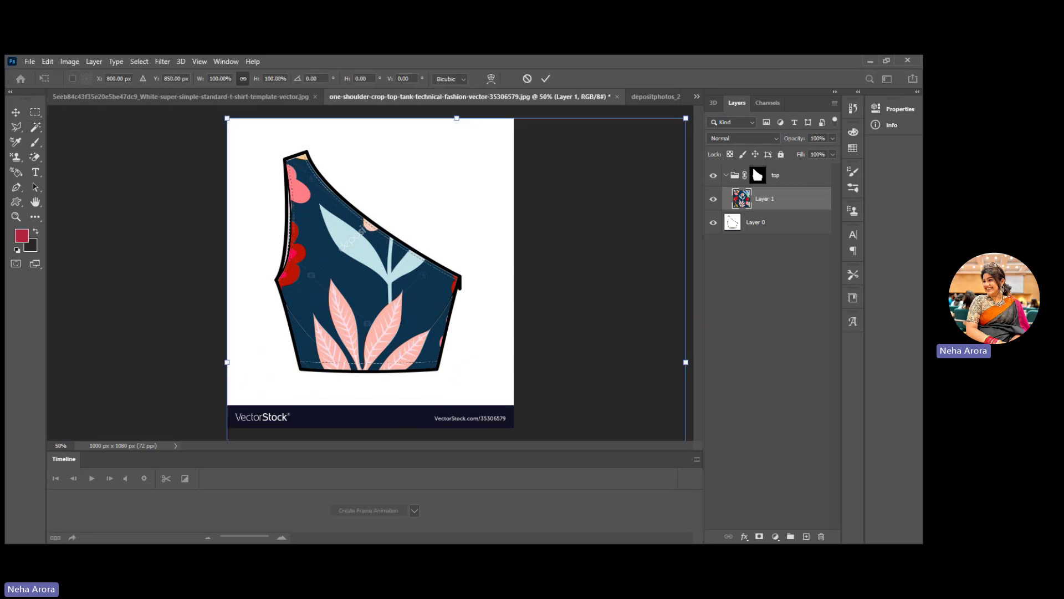
left_click_drag(686, 118, 529, 283)
left_click_drag(393, 335, 408, 206)
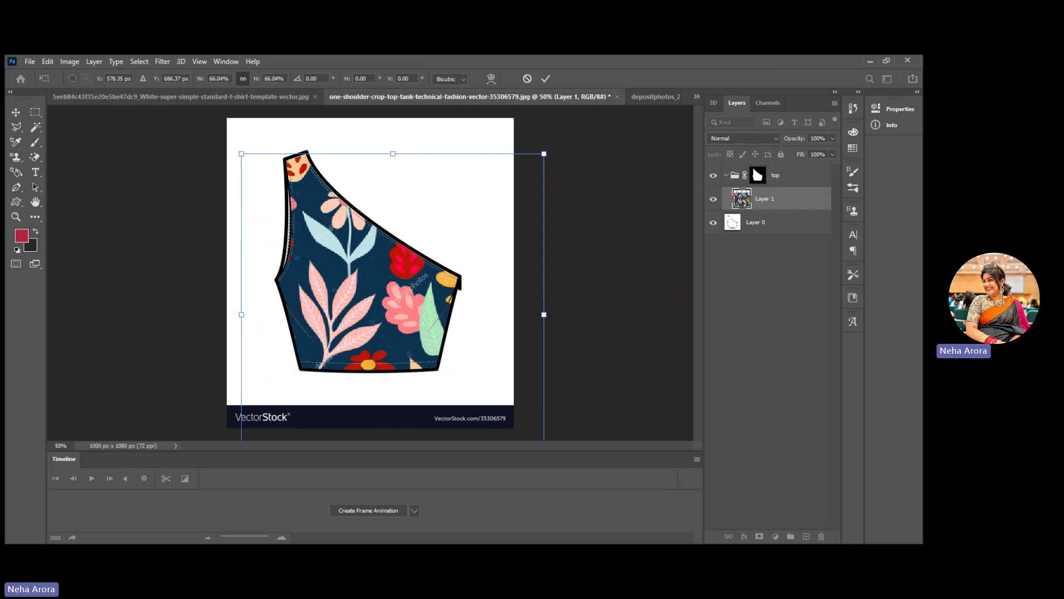
left_click_drag(544, 153, 420, 181)
left_click_drag(464, 354, 488, 379)
left_click_drag(502, 145, 486, 76)
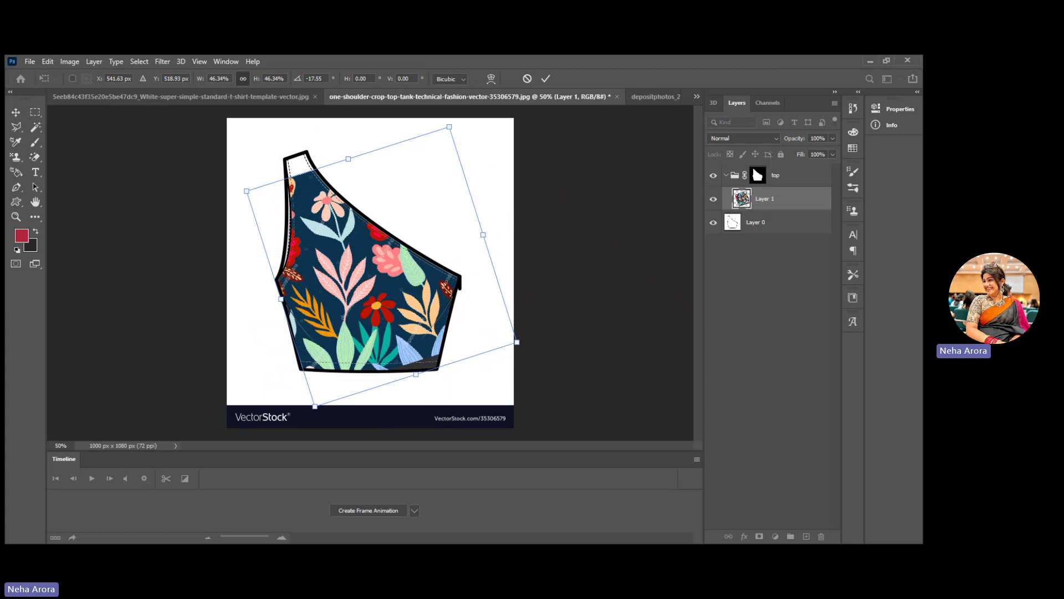
left_click_drag(392, 266, 388, 243)
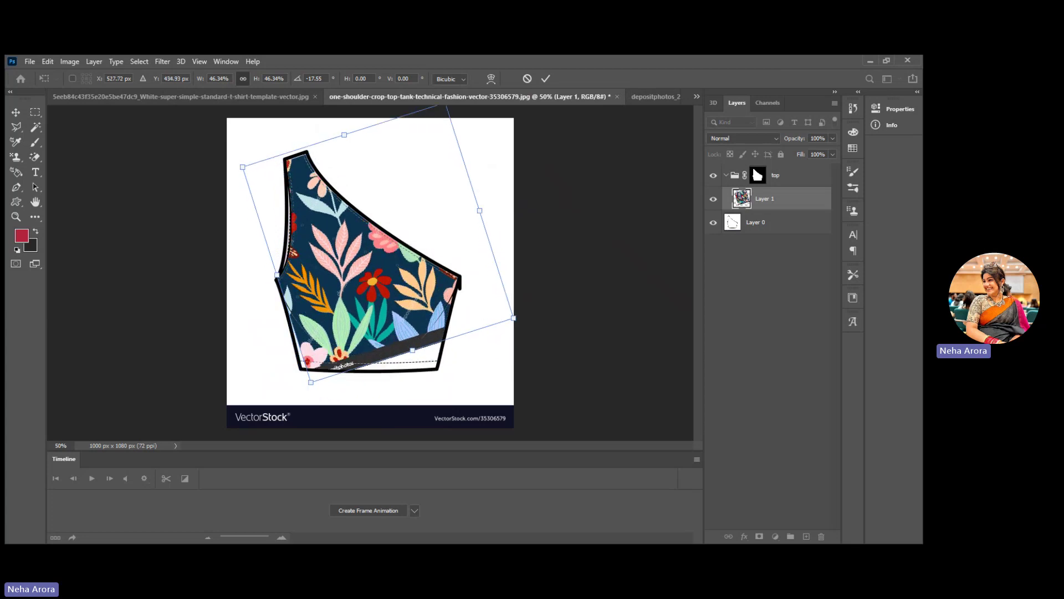
left_click_drag(412, 350, 423, 383)
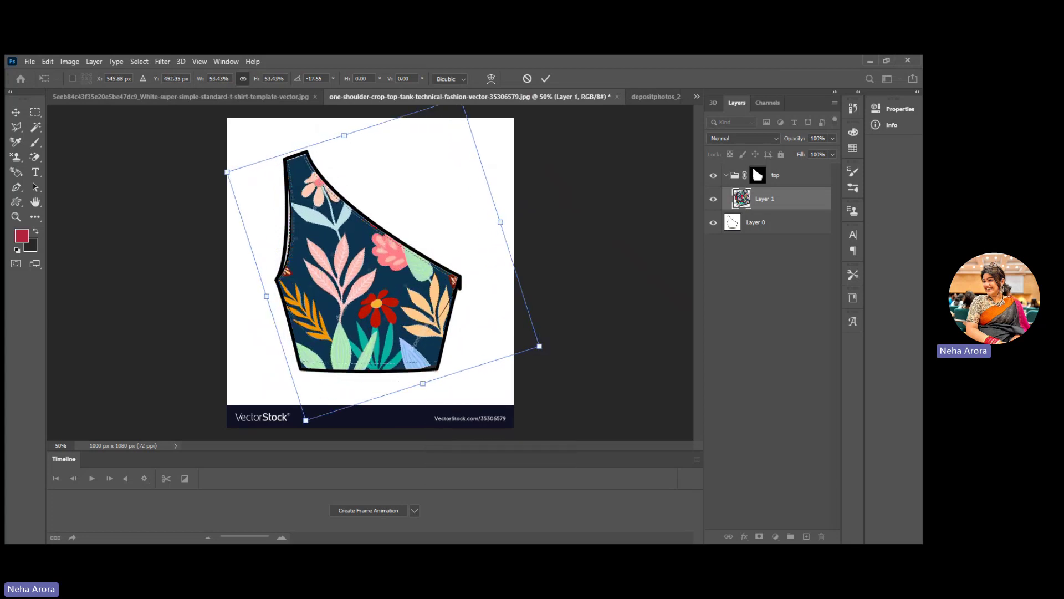
key("Return")
key("w")
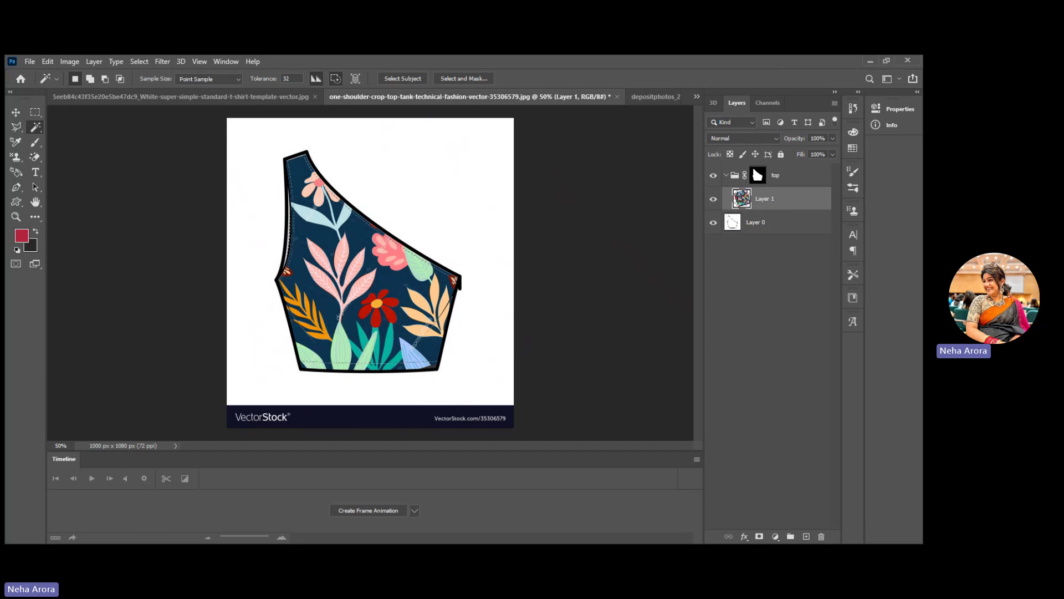
In the T-shirt template document, select the front body with the Magic Wand and create a new group masked by that selection
left_click(180, 96)
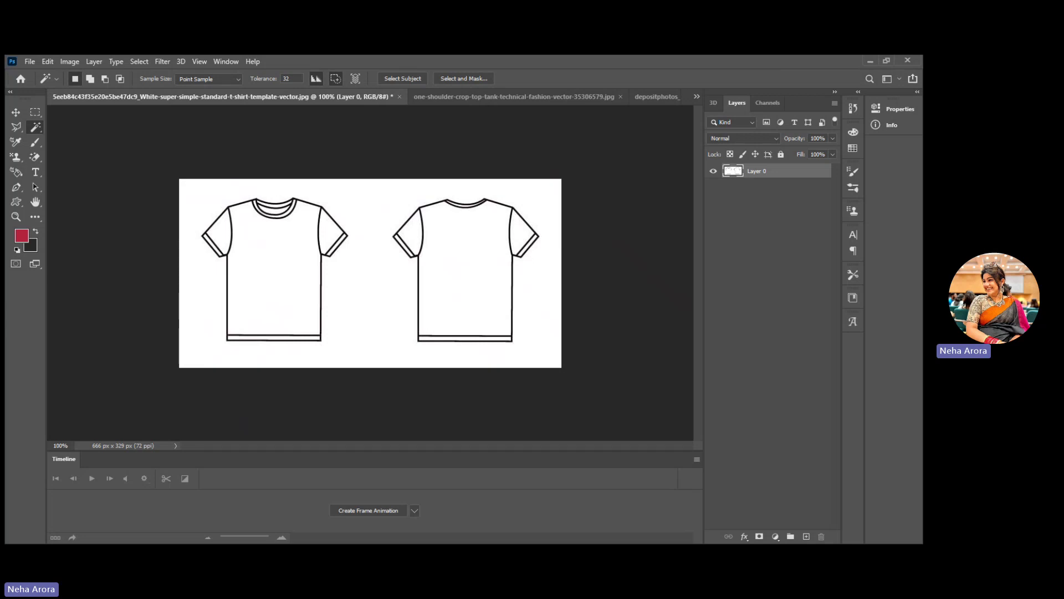
right_click(35, 127)
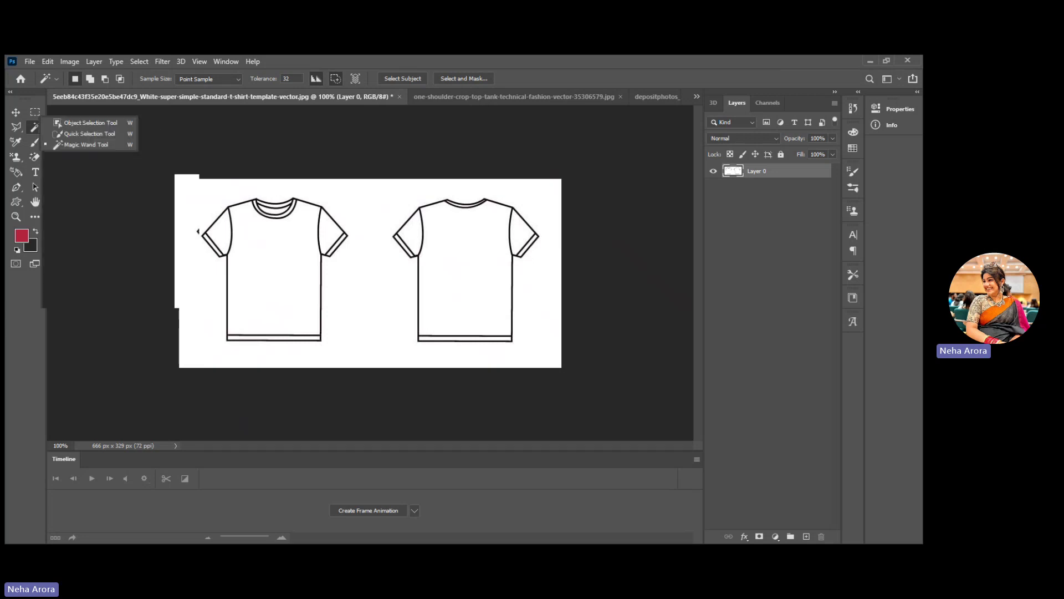
left_click(89, 144)
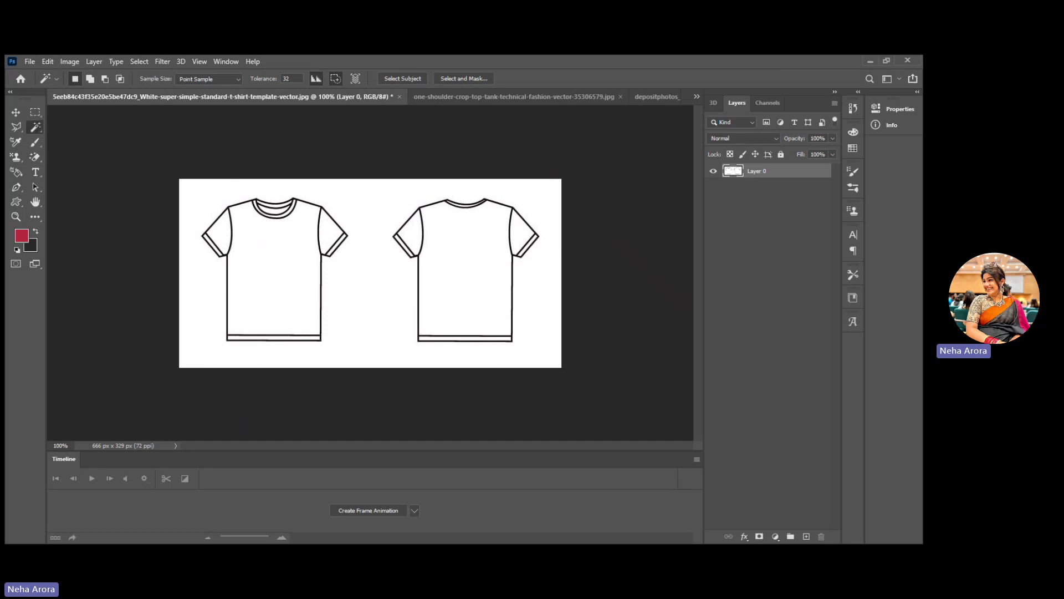
left_click(274, 271)
left_click(783, 533)
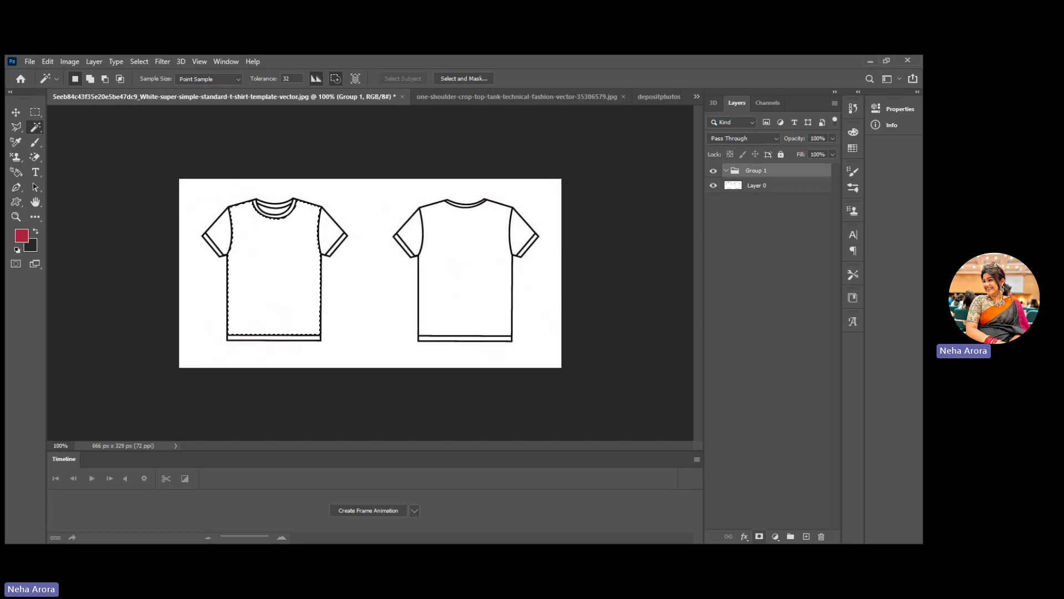
left_click(756, 534)
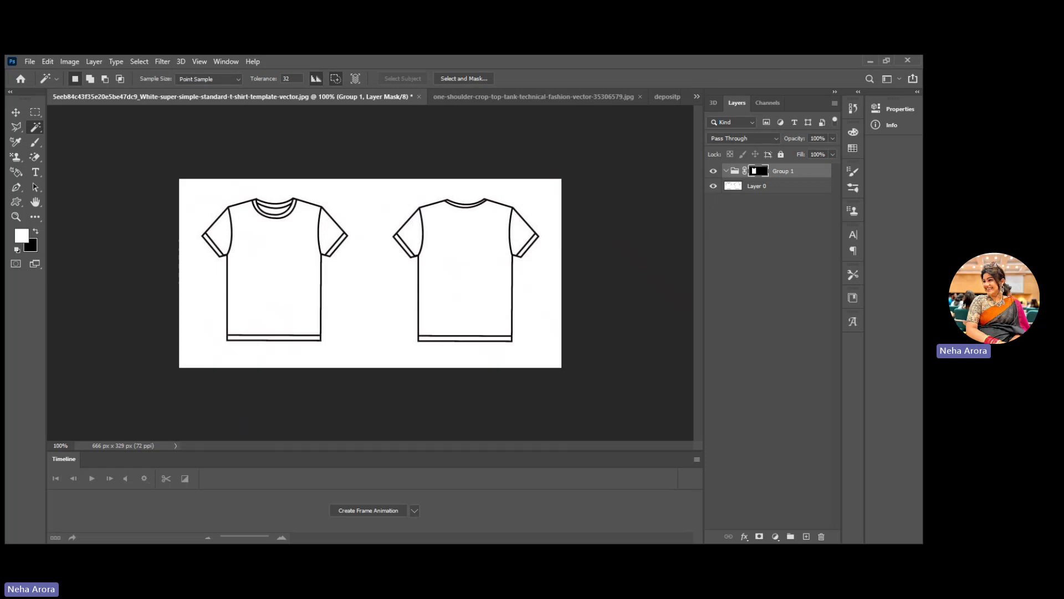
Rename the T-shirt's masked body group as front panel
right_click(779, 171)
left_click(775, 170)
double_click(783, 171)
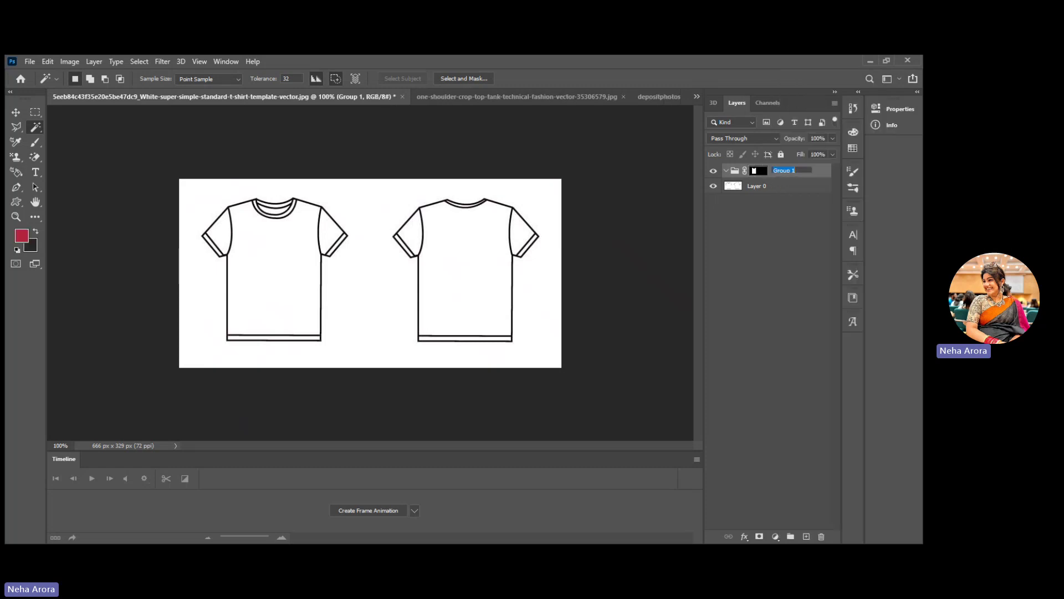
type("front panel")
key("Return")
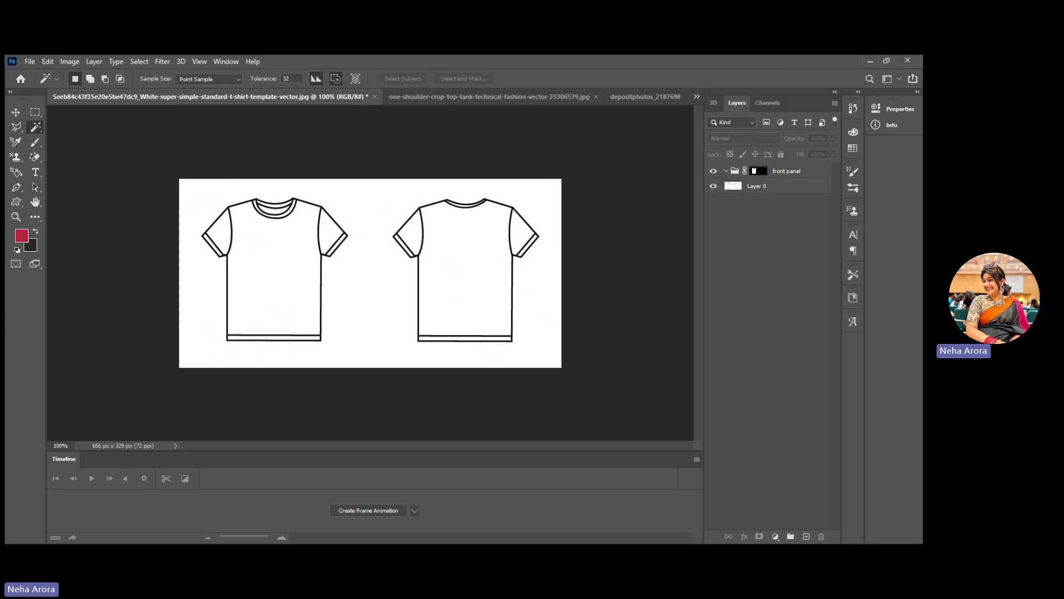
Select both sleeves of the front T-shirt view on Layer 0 and create a new group masked by that selection
left_click(776, 186)
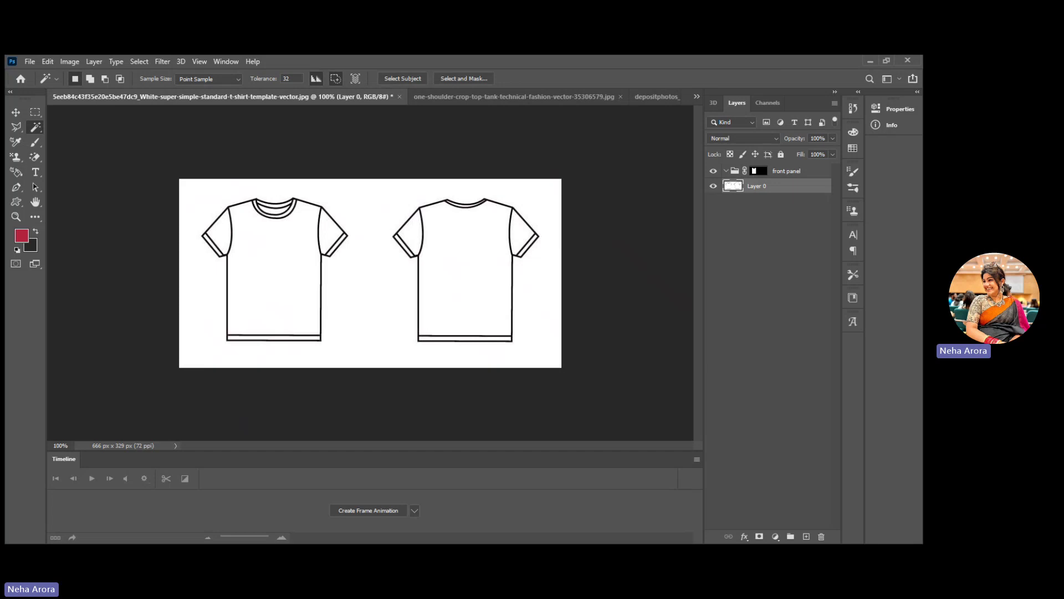
left_click(215, 225)
left_click(333, 239, "shift")
key("shift")
left_click(790, 536)
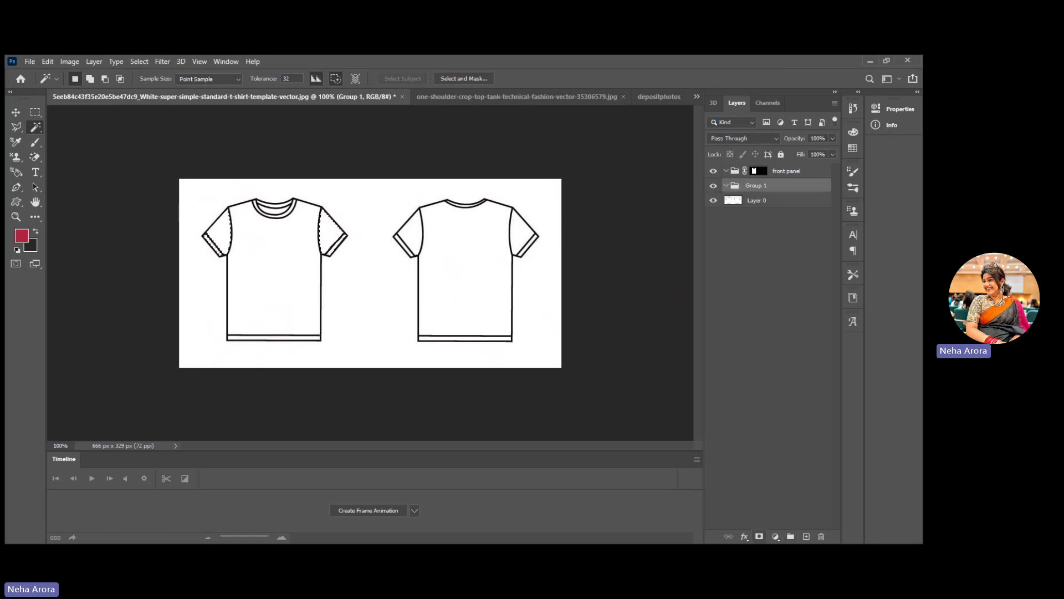
left_click(760, 536)
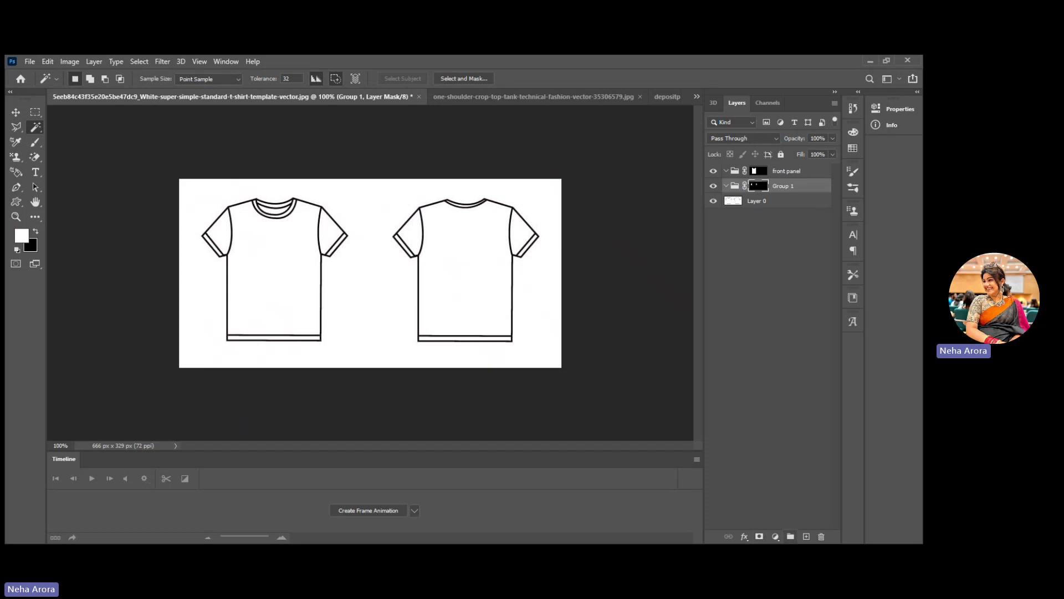
Rename the group masked to the front T-shirt's sleeves as sleeve
right_click(34, 127)
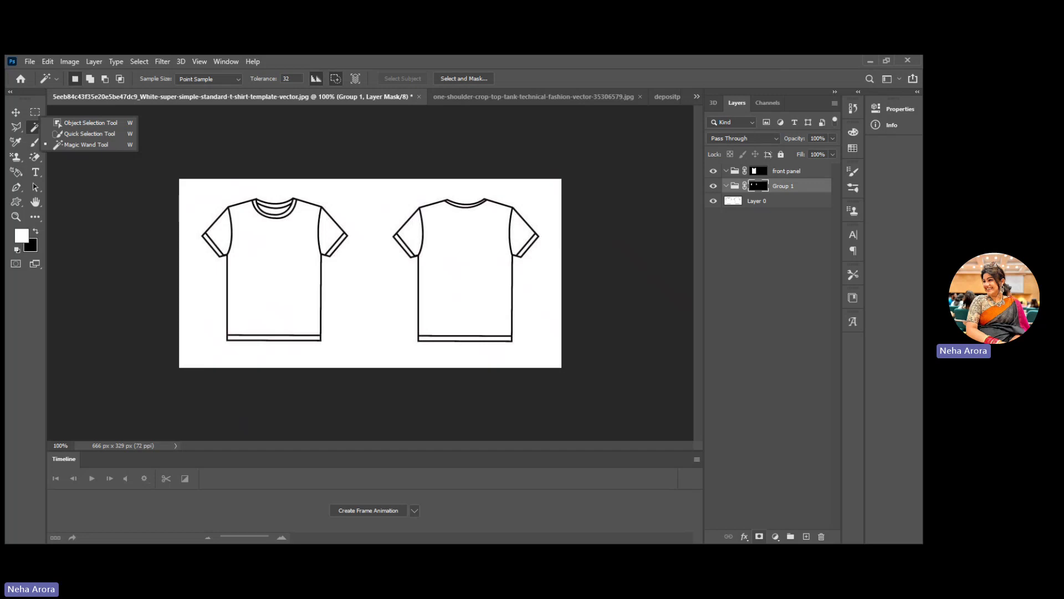
right_click(784, 185)
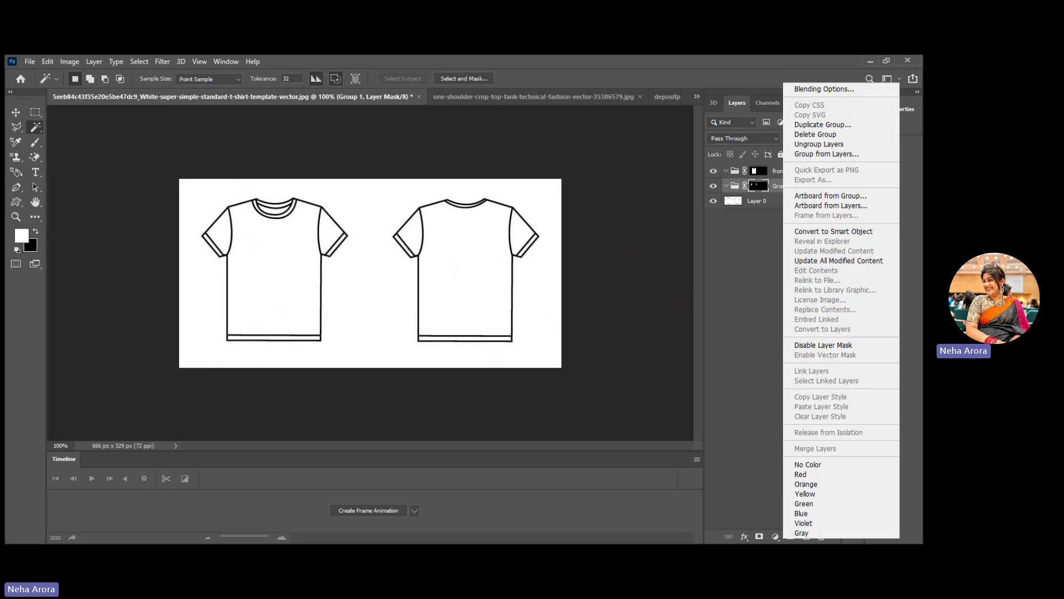
left_click(777, 186)
double_click(778, 185)
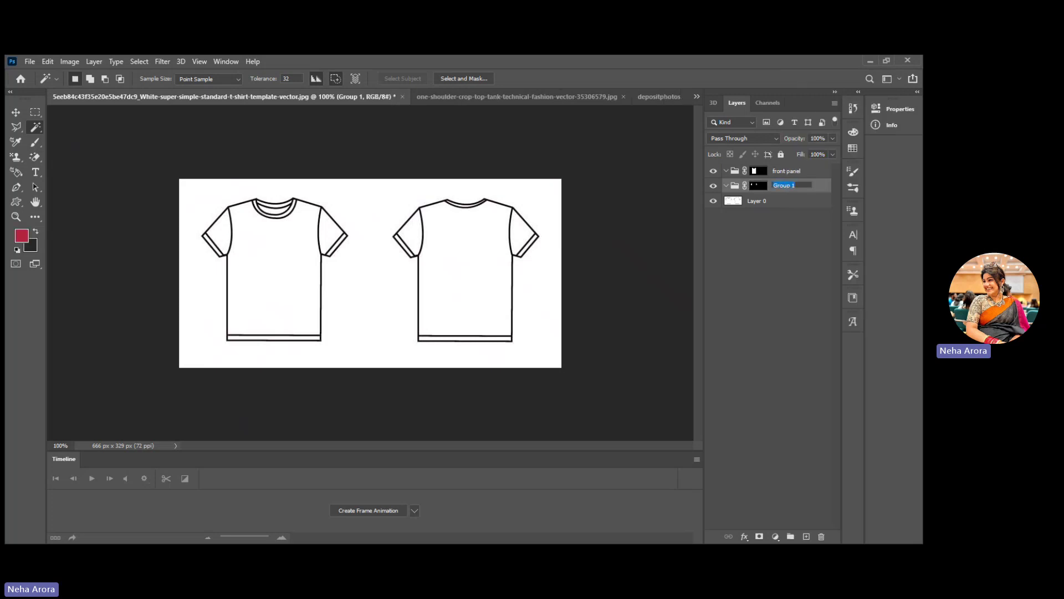
type("sleeve")
key("Return")
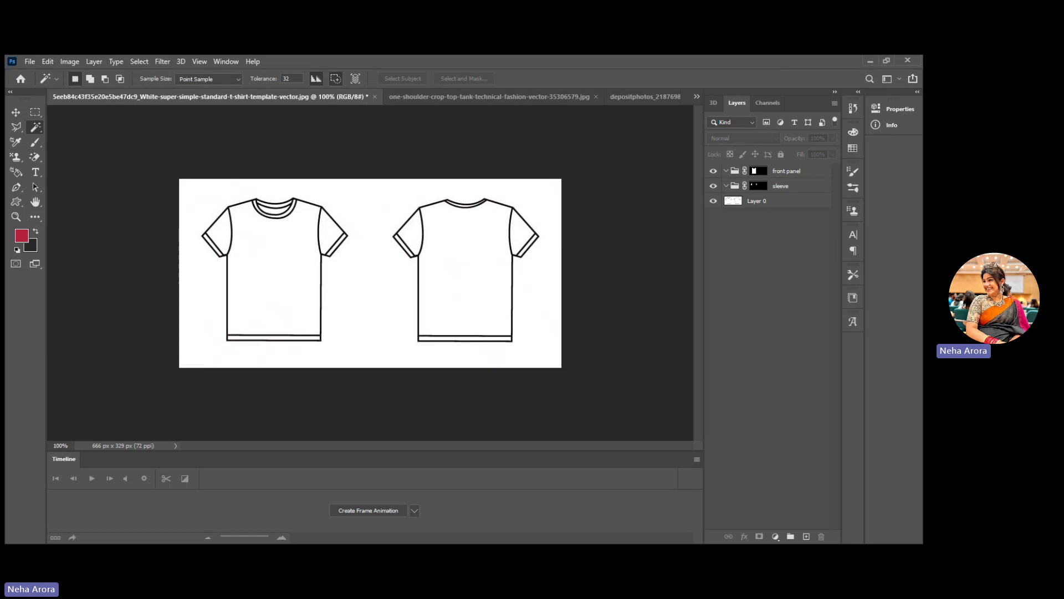
Try to select the front T-shirt's neckband on Layer 0 with the Magic Wand
left_click(778, 201)
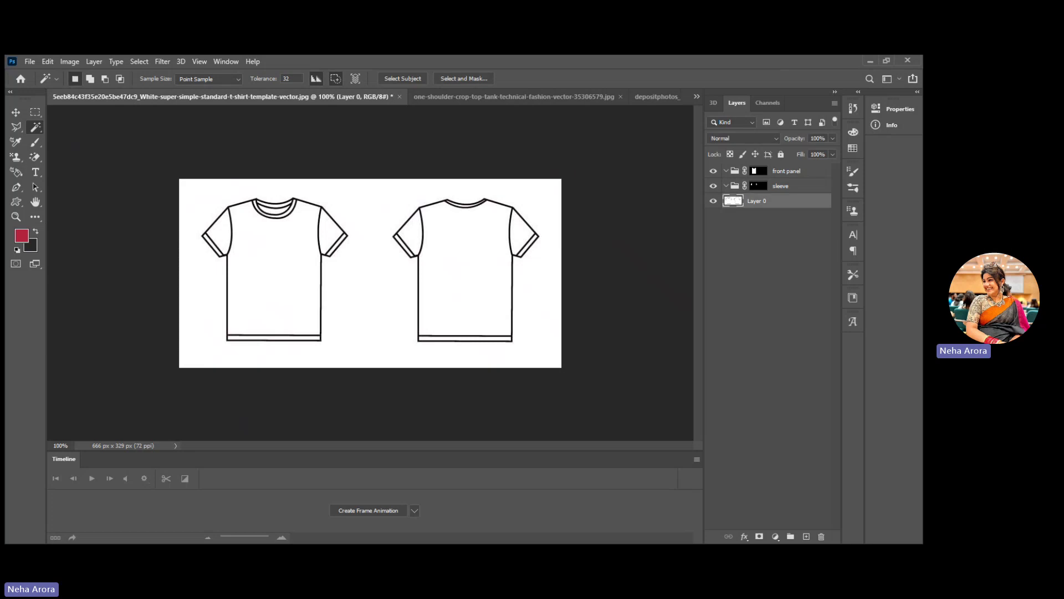
left_click(276, 215)
key("ctrl+plus")
key("ctrl+plus")
scroll(370, 272, "up", 3)
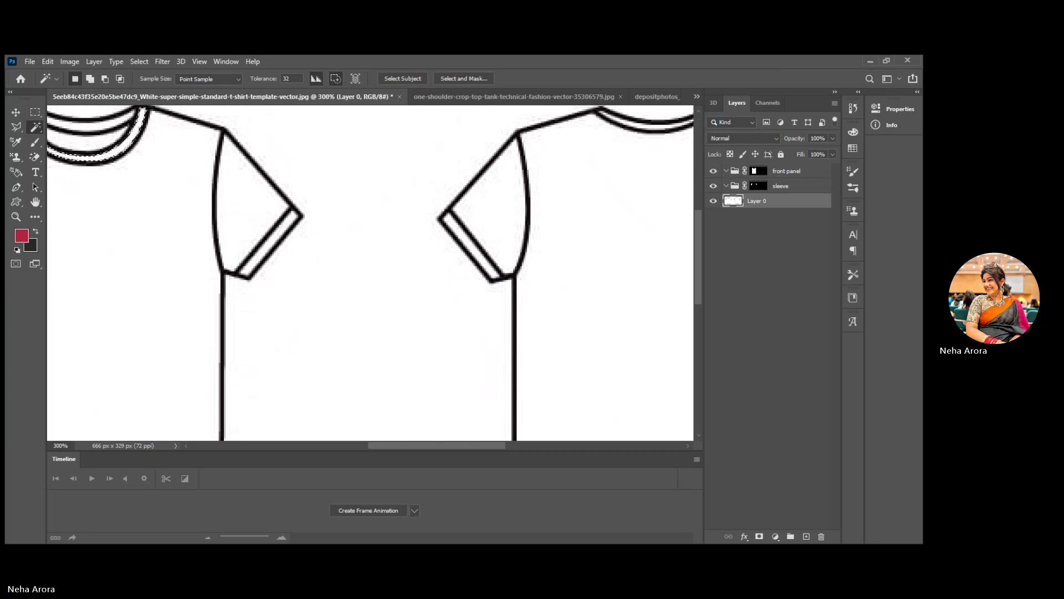
scroll(370, 271, "left", 5)
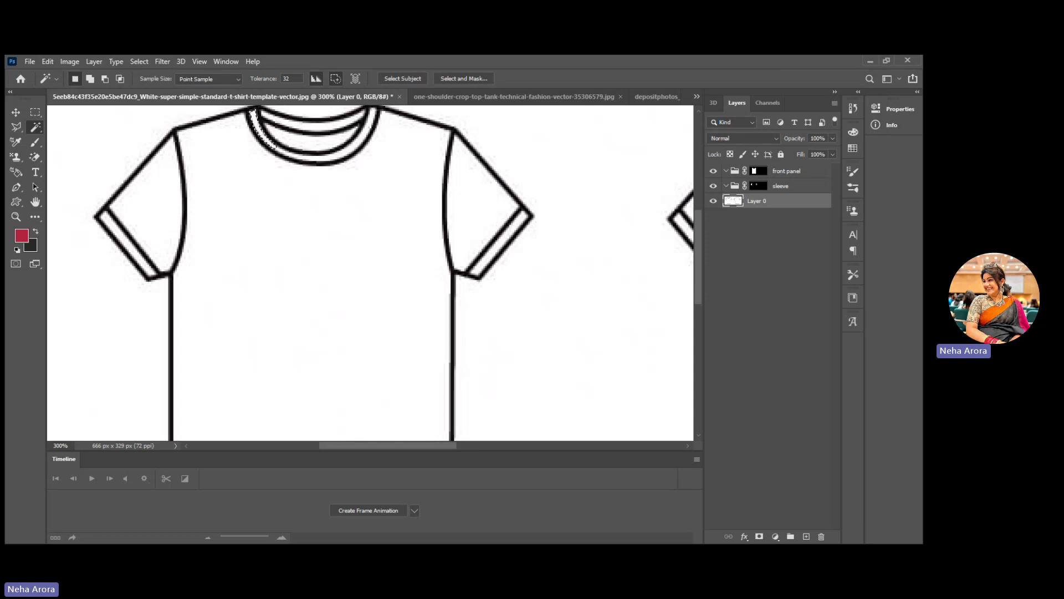
left_click(304, 159, "shift")
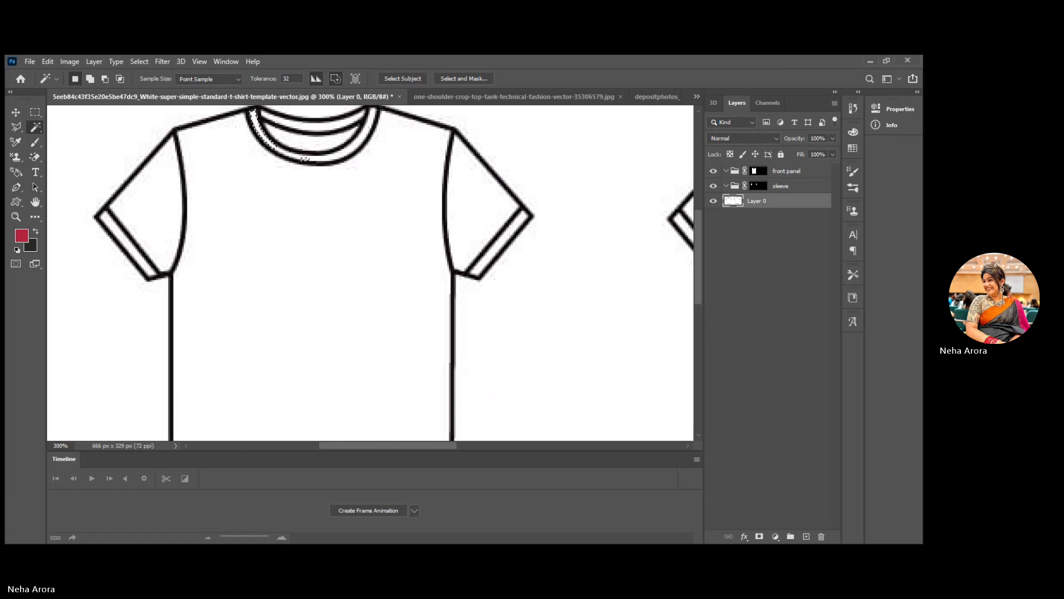
right_click(35, 127)
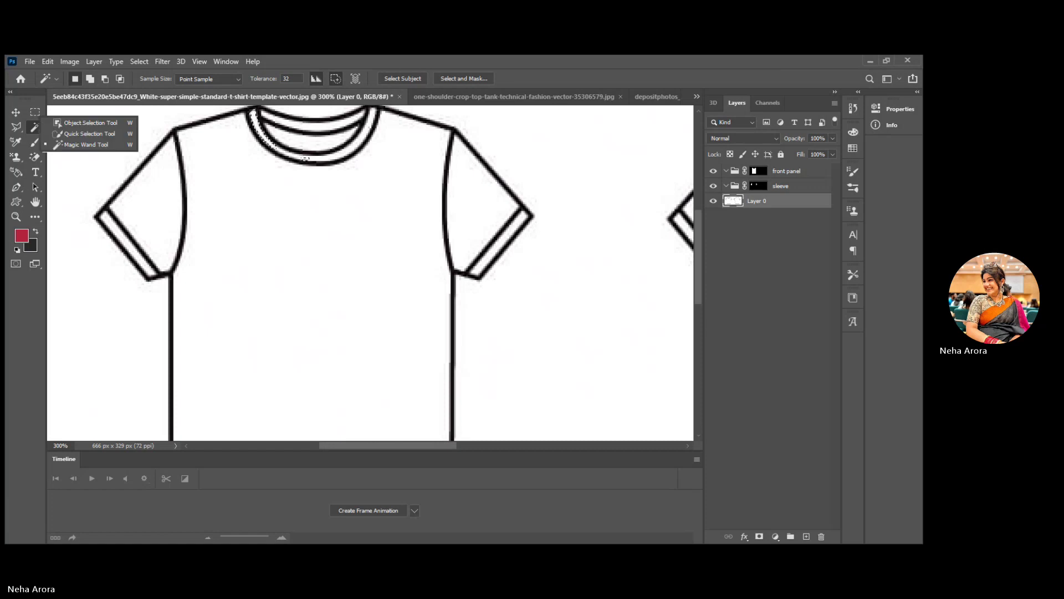
left_click(84, 144)
key("ctrl+d")
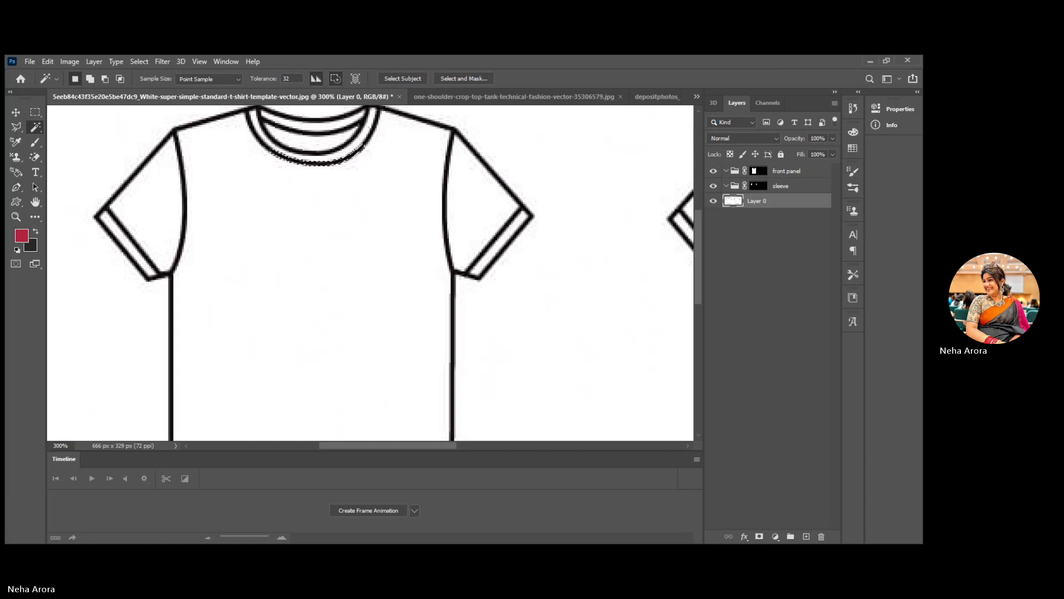
Select the hem band of the front T-shirt on Layer 0 and create a new group masked by that selection
scroll(365, 125, "down", 3)
scroll(370, 271, "up", 1)
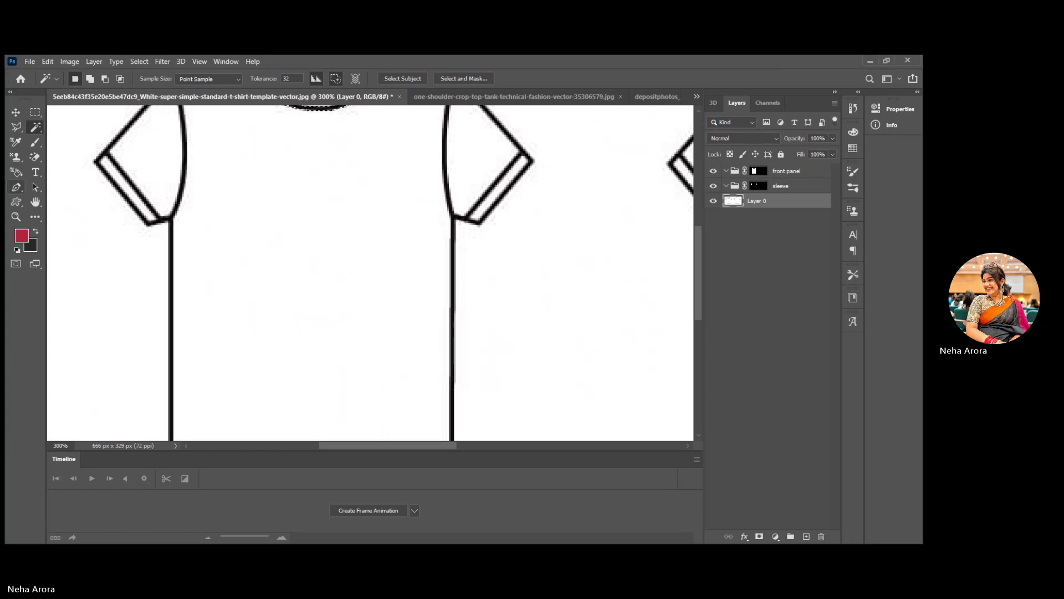
scroll(370, 272, "down", 4)
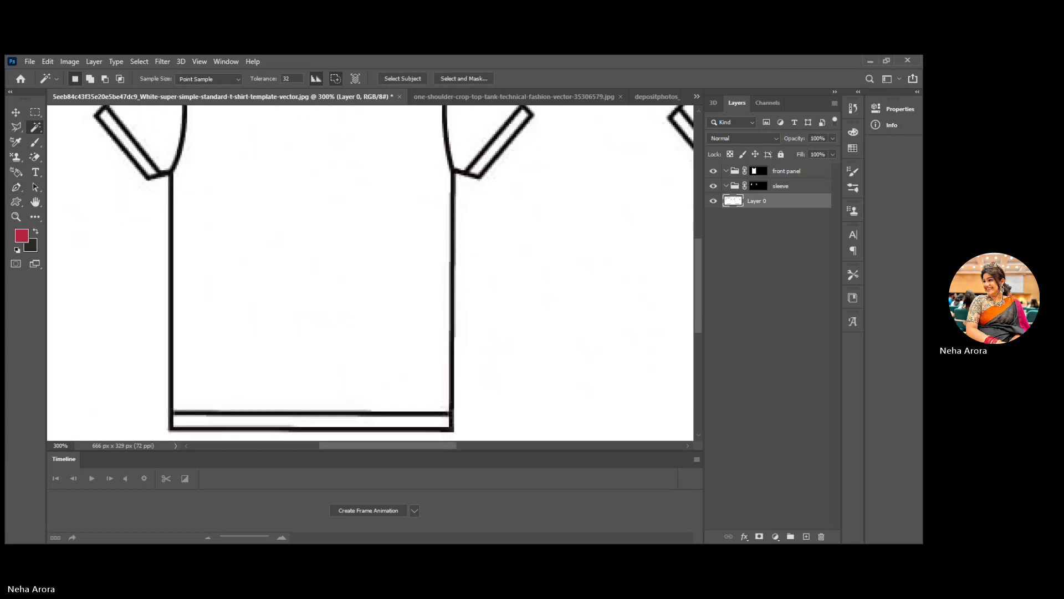
left_click(311, 374, "shift")
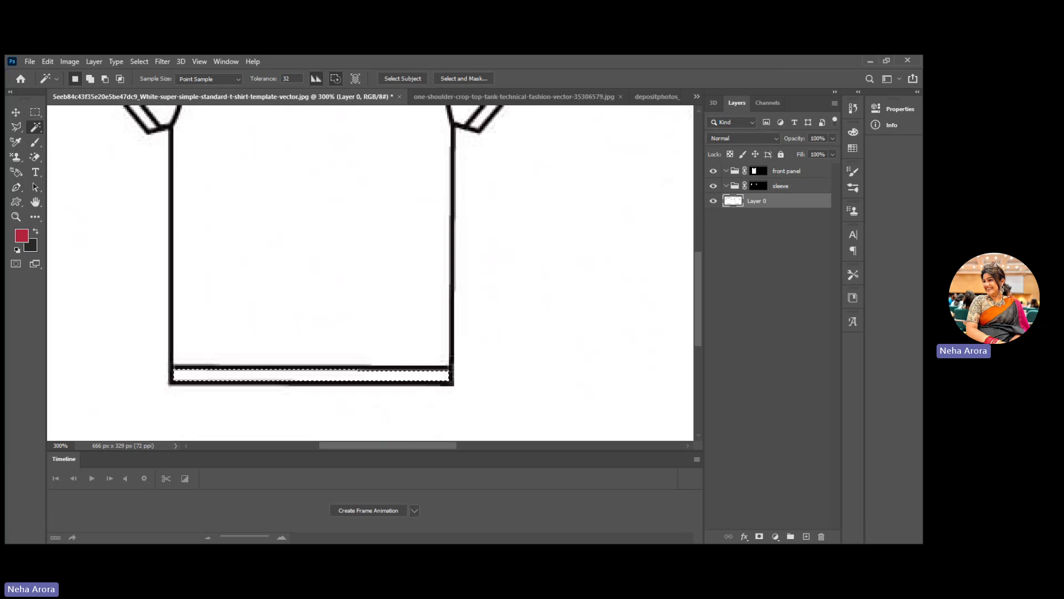
left_click(790, 536)
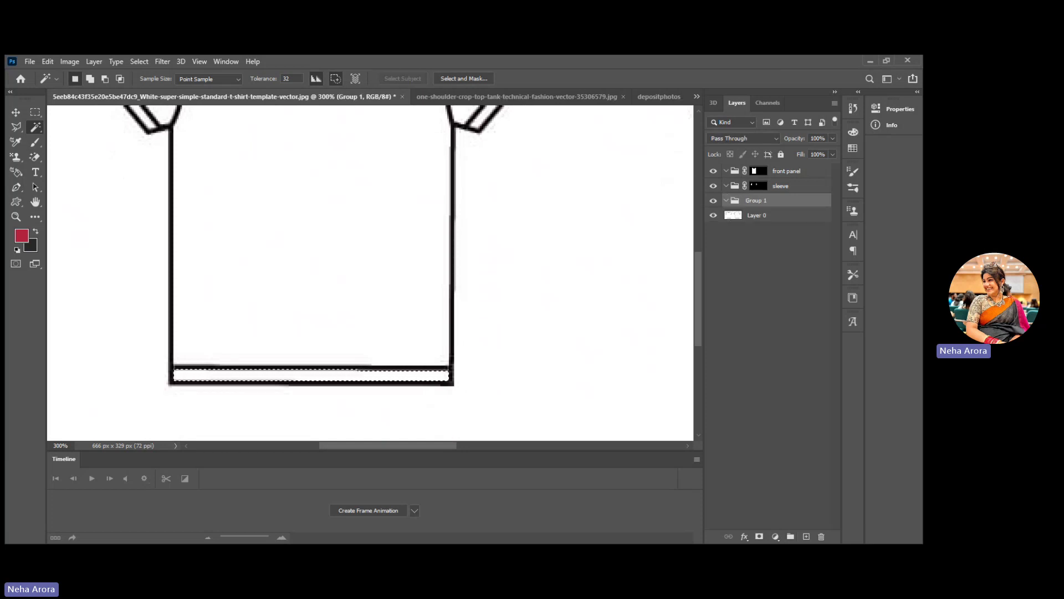
left_click(759, 536)
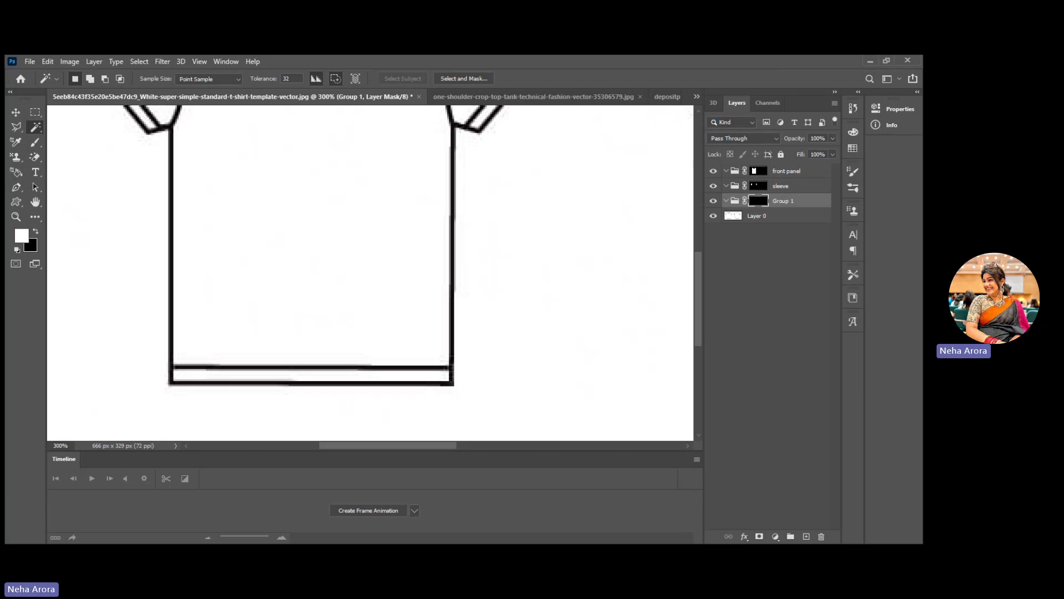
Rename the masked hem band group as hem line
left_click(783, 201)
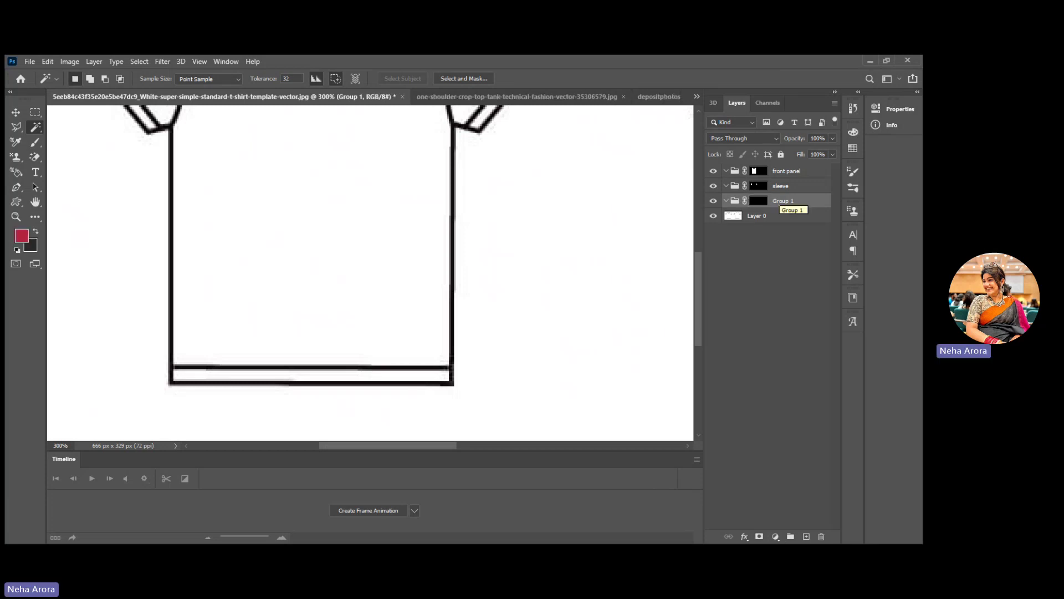
double_click(783, 200)
type("hem line")
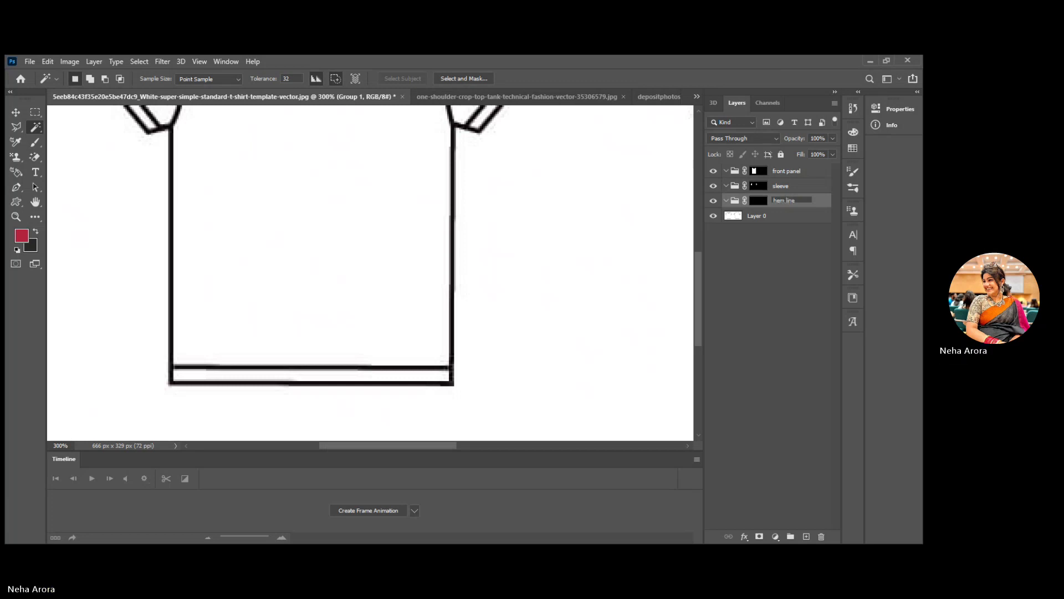
key("Return")
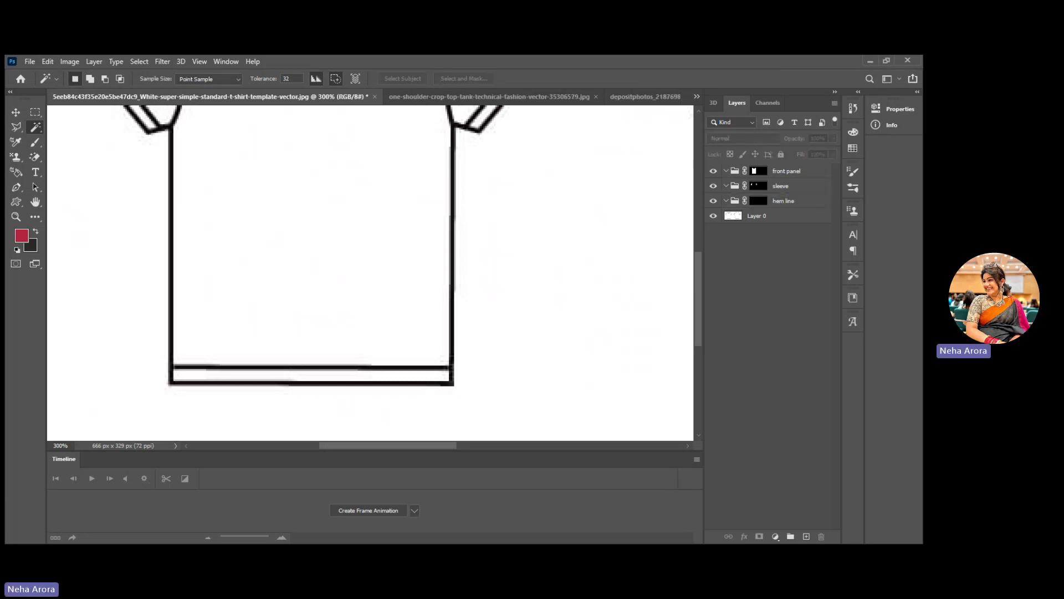
key("ctrl+1")
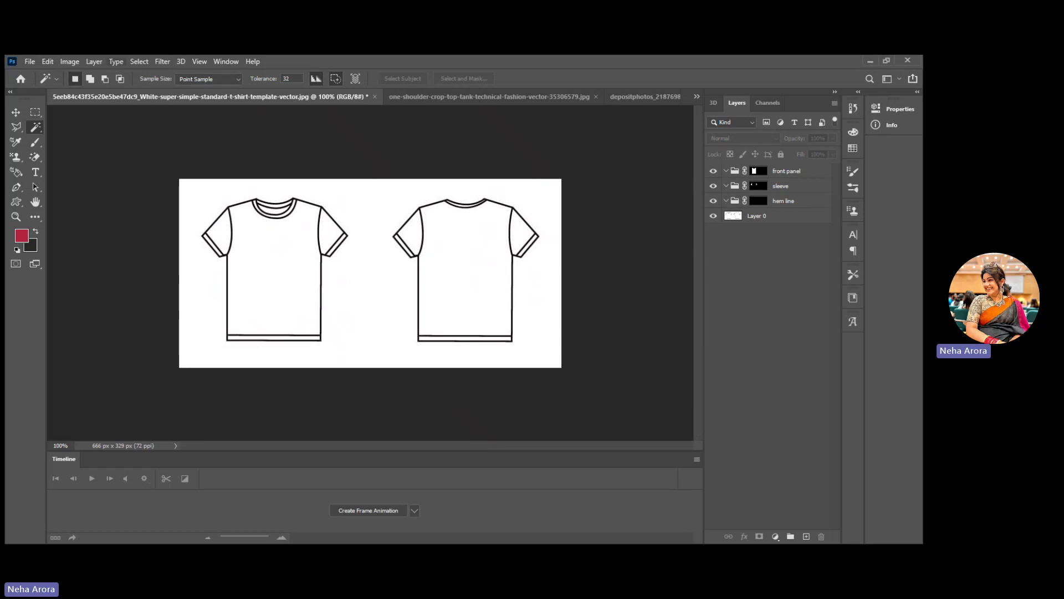
Paste the tropical floral print from the depositphotos document into the T-shirt template's front panel group
left_click(488, 97)
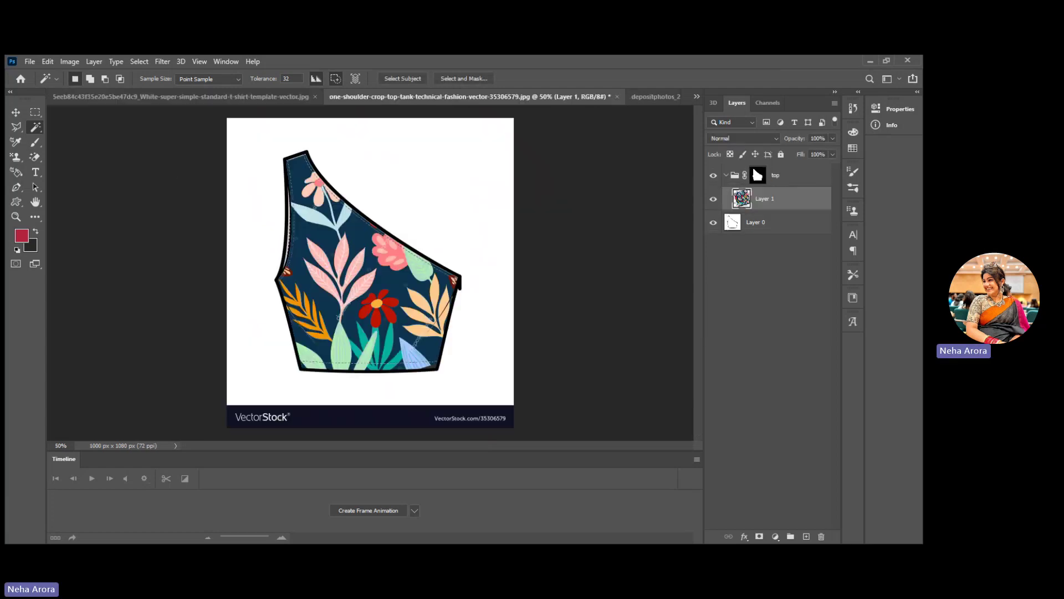
key("ctrl+shift+Tab")
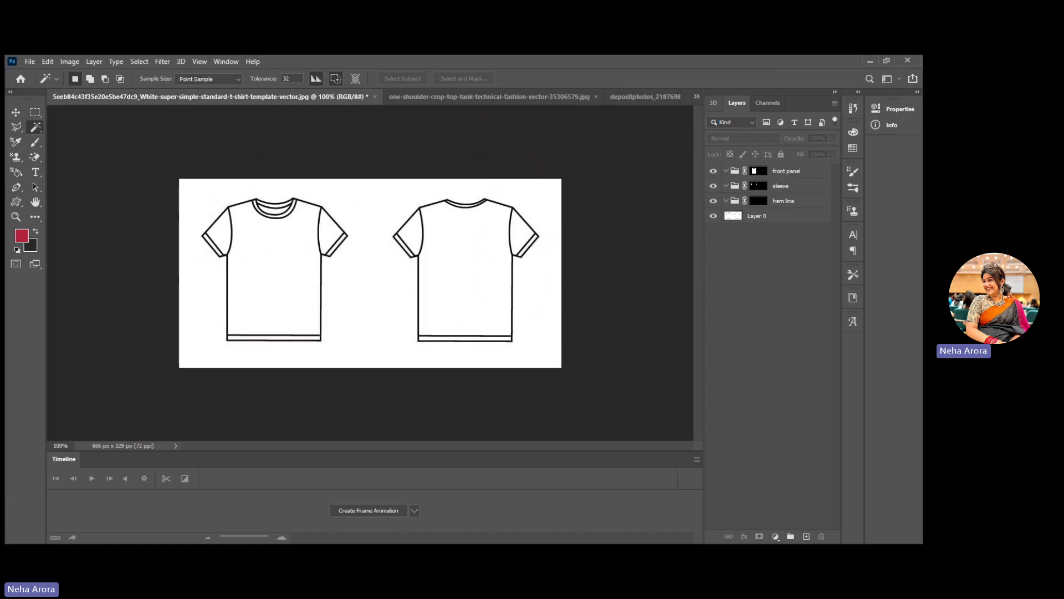
left_click(645, 97)
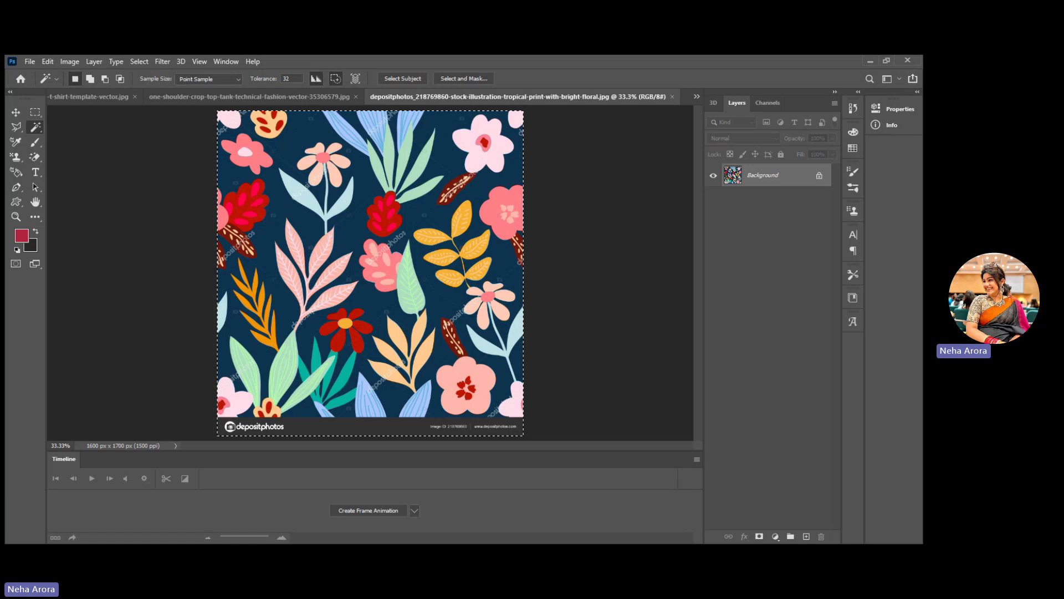
key("v")
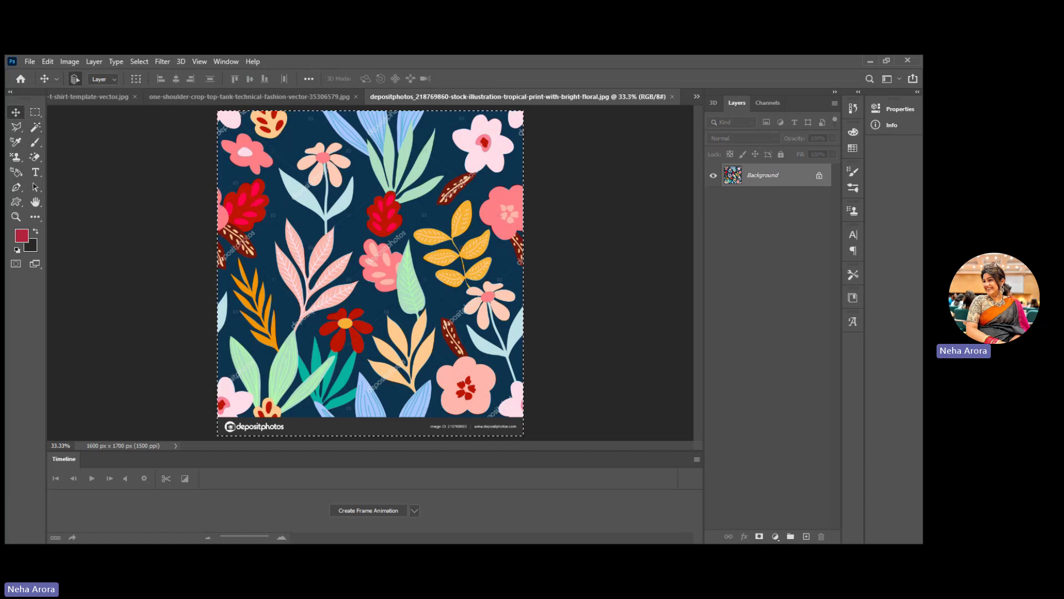
key("ctrl+shift+Tab")
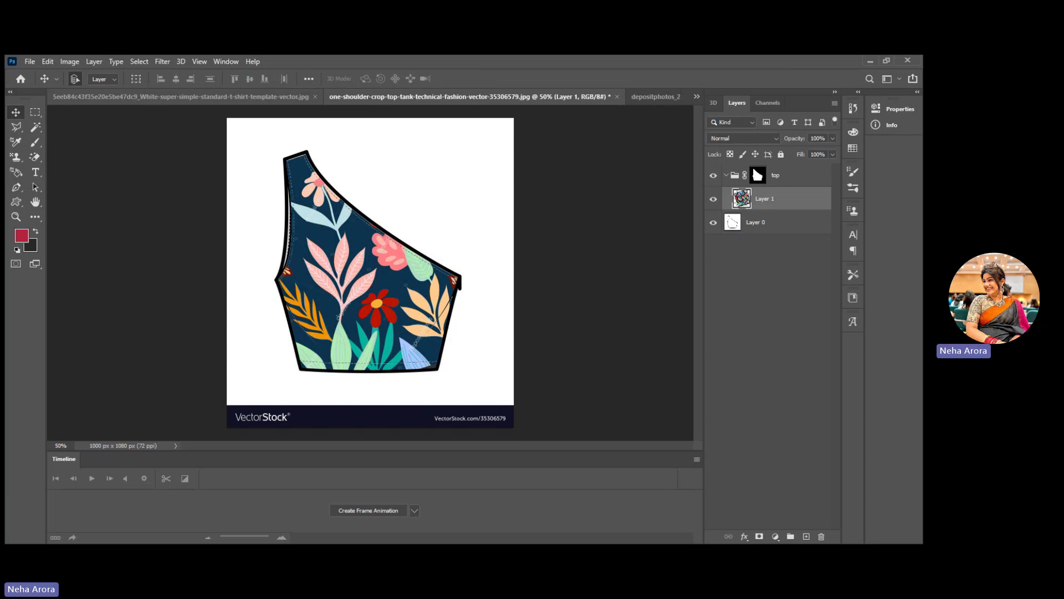
key("ctrl+shift+Tab")
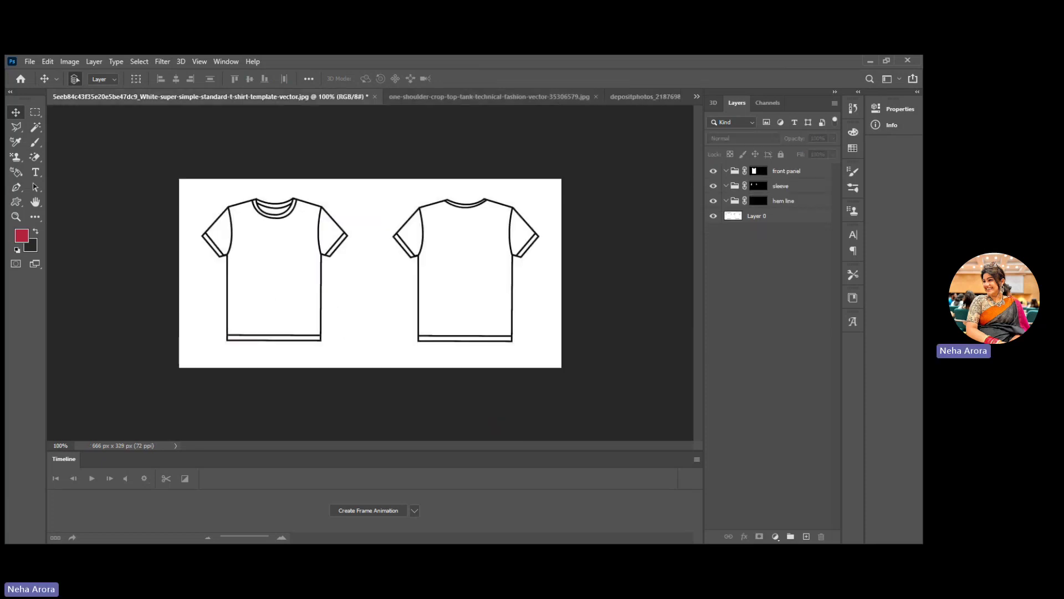
left_click(759, 171)
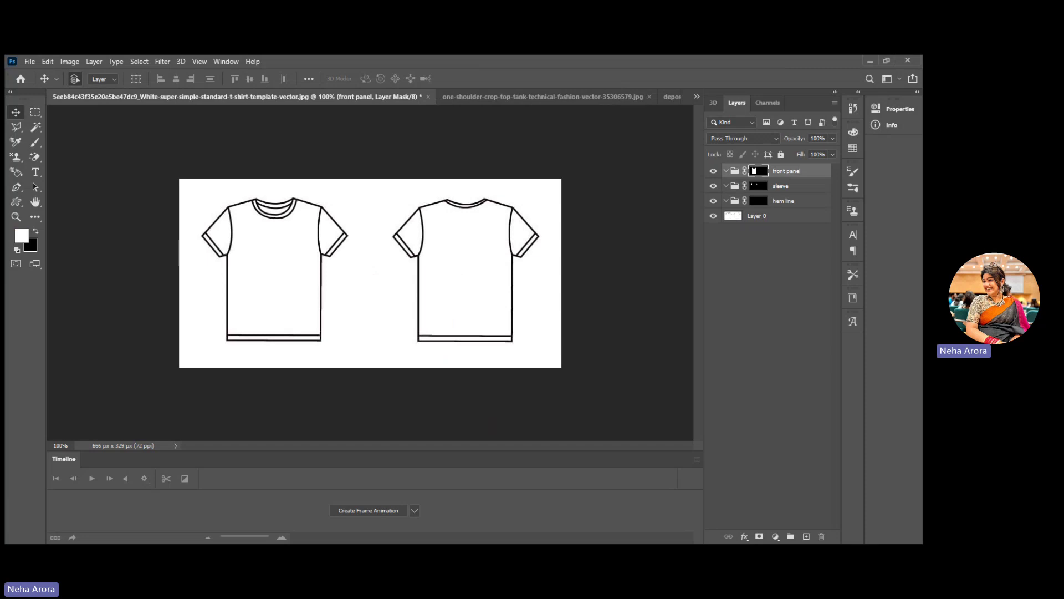
key("ctrl+v")
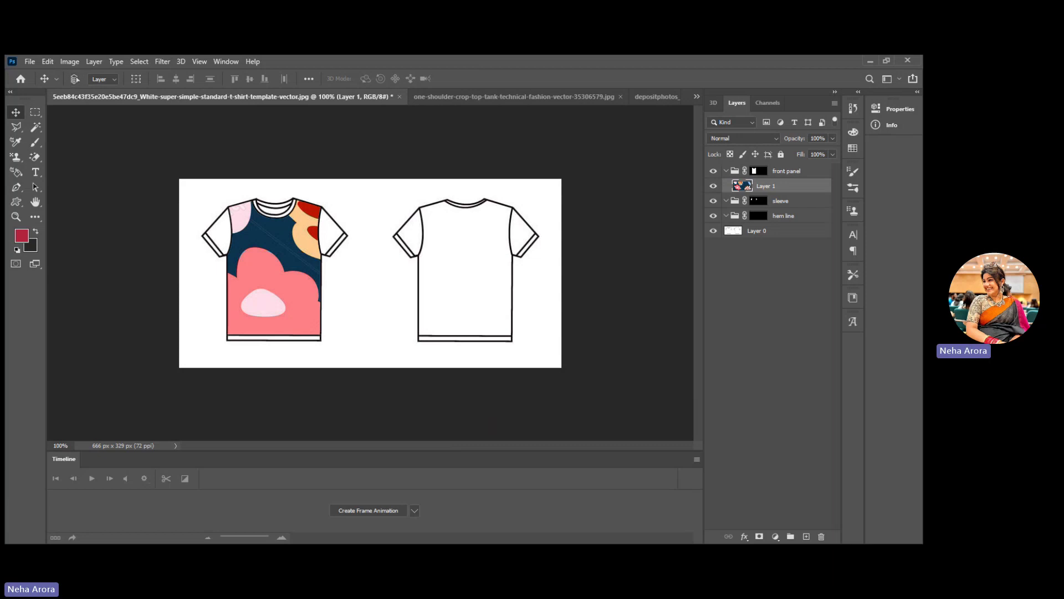
Scale down the pasted floral print and position it so a single flower stem is centred on the T-shirt's front body
key("ctrl+t")
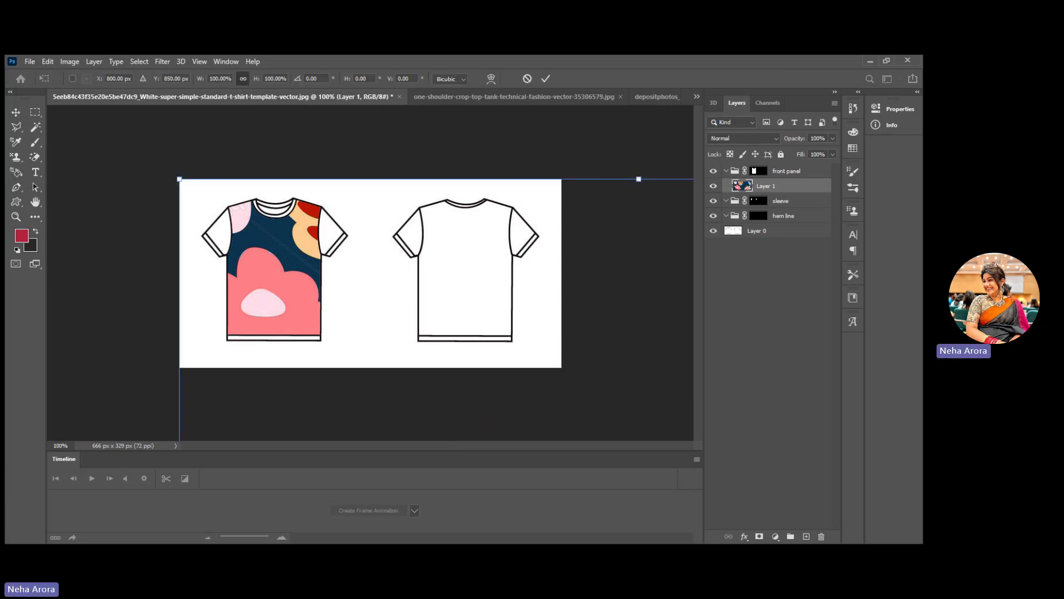
left_click_drag(179, 179, 328, 316)
left_click_drag(410, 388, 286, 251)
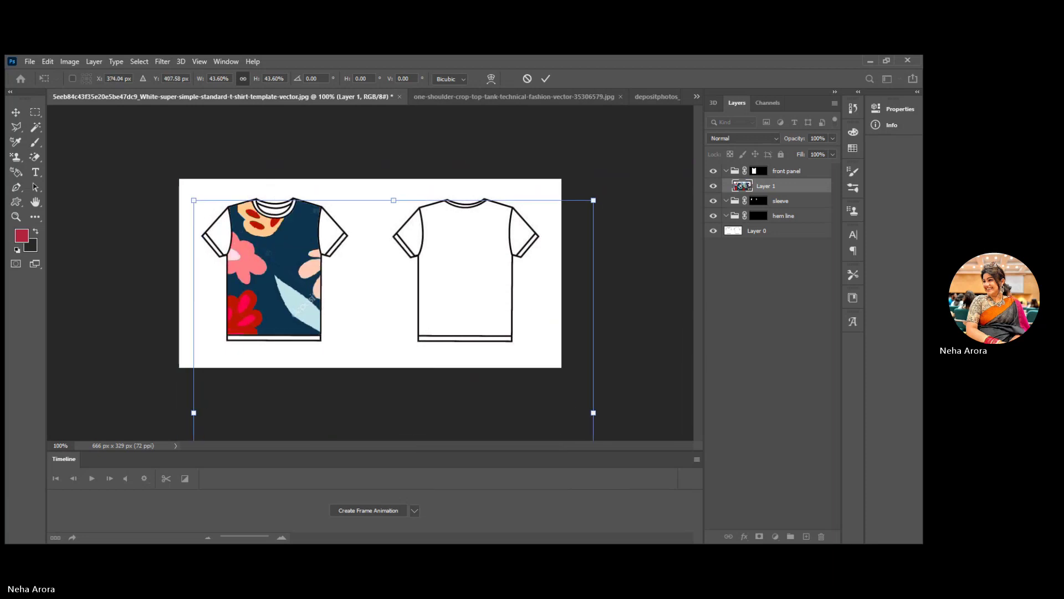
left_click_drag(593, 413, 430, 336)
left_click_drag(366, 235, 367, 225)
key("Return")
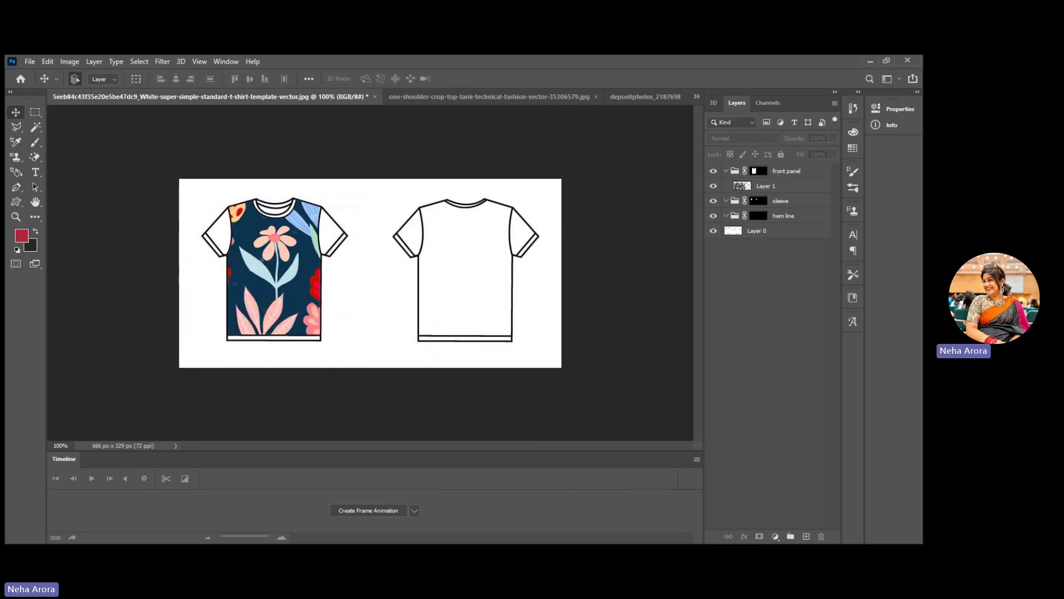
Paste the floral print into the sleeve group, scale it to about 94% and rotate it about 2.8° to fill both sleeves
left_click(758, 201)
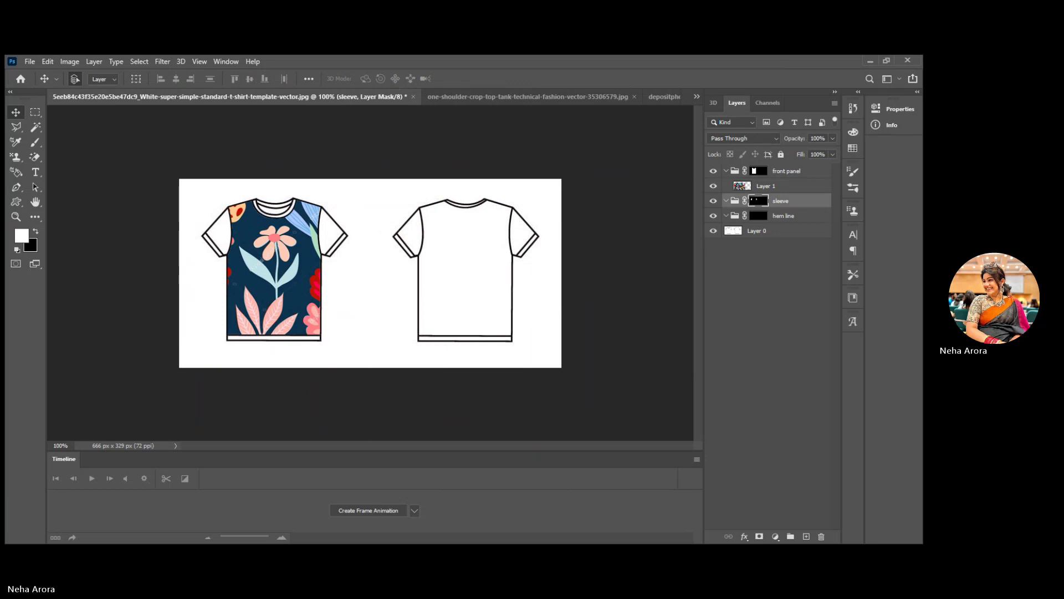
key("ctrl+v")
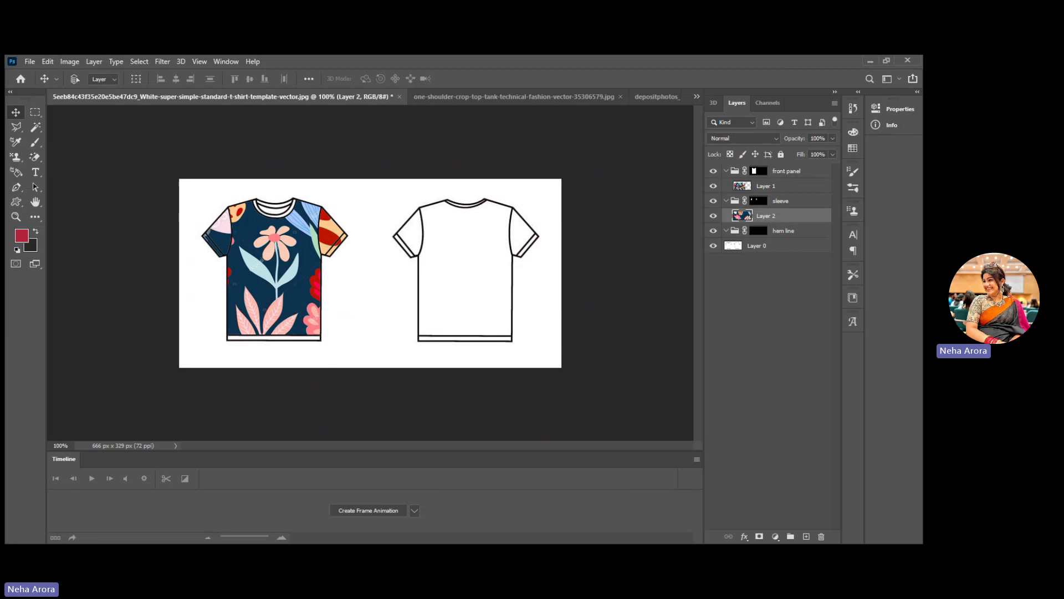
key("ctrl+t")
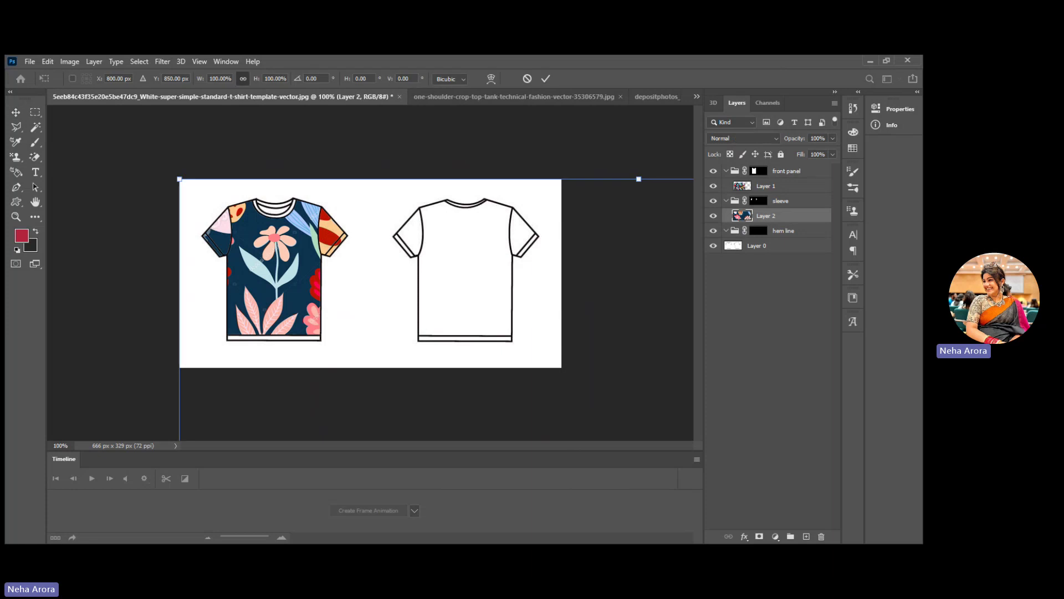
left_click_drag(179, 179, 229, 233)
left_click_drag(509, 368, 454, 239)
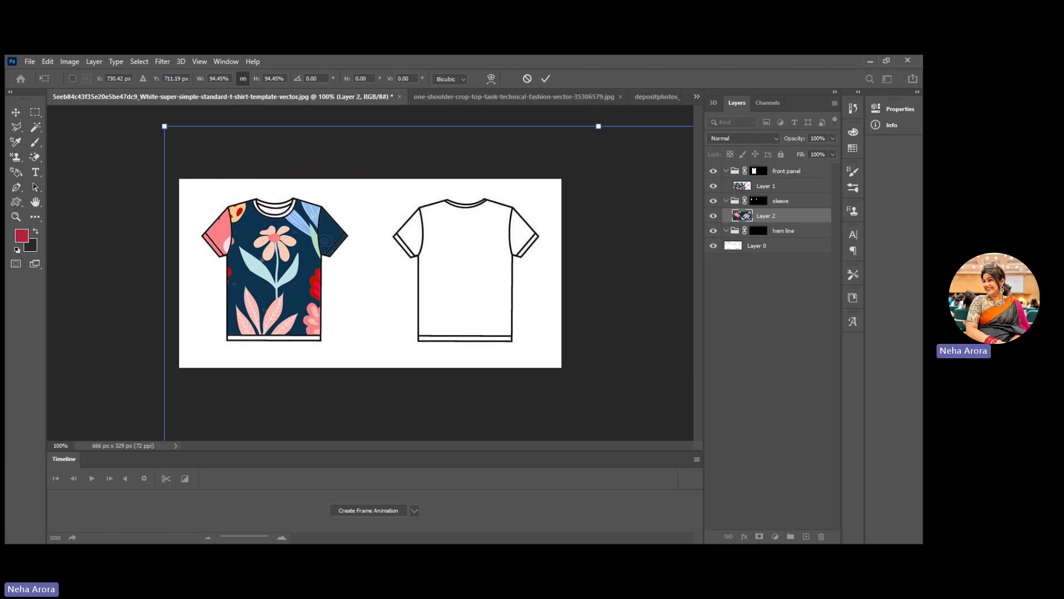
left_click_drag(159, 126, 183, 105)
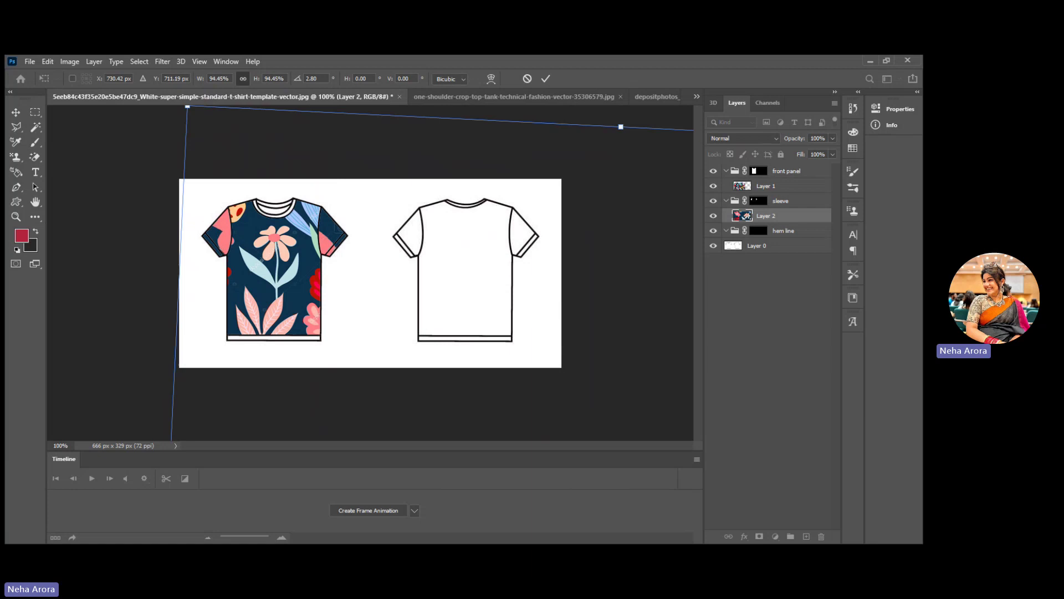
Paste the floral print into the hem line group, scaled to about 92% and positioned so its navy background fills the hem band
left_click(758, 230)
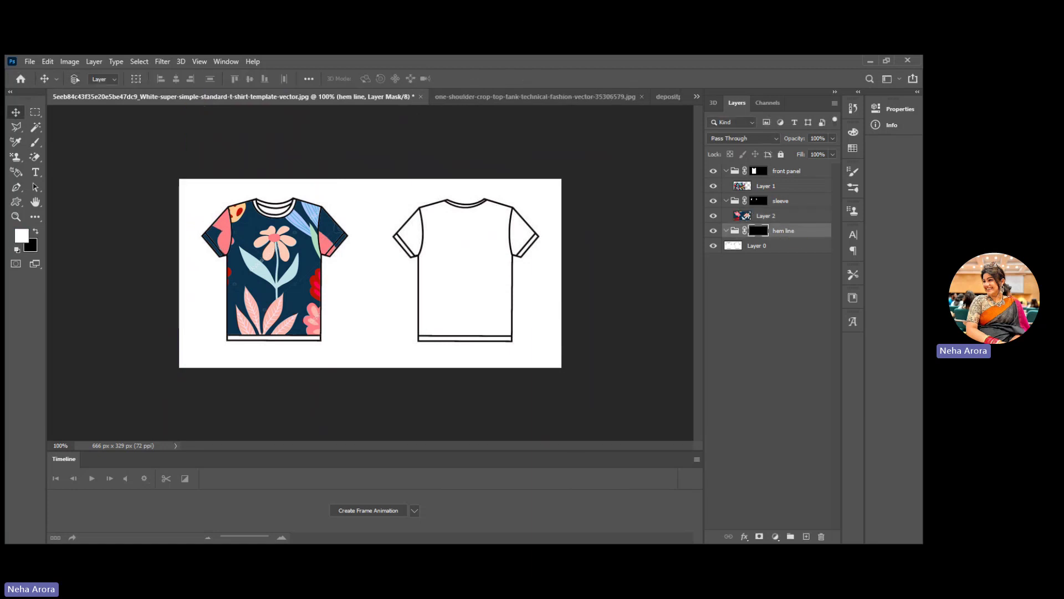
key("ctrl+v")
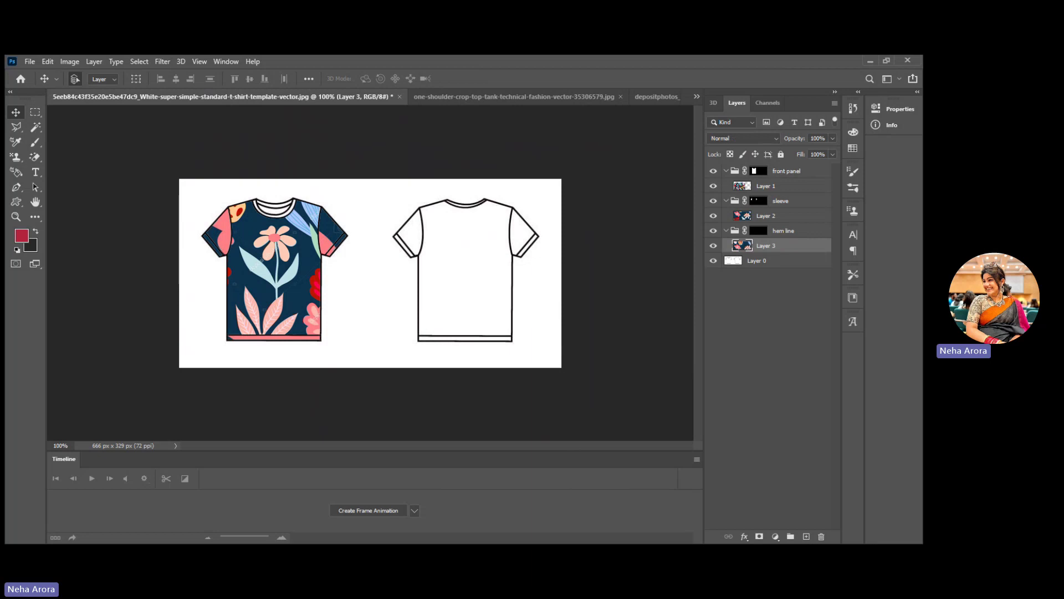
key("ctrl+t")
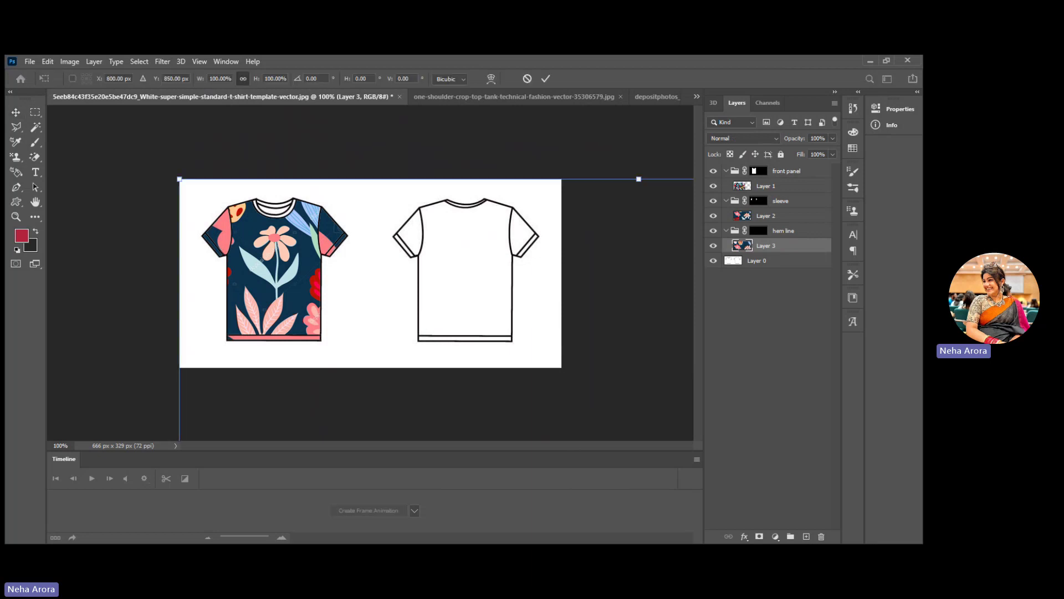
left_click_drag(179, 179, 252, 257)
left_click_drag(333, 334, 220, 315)
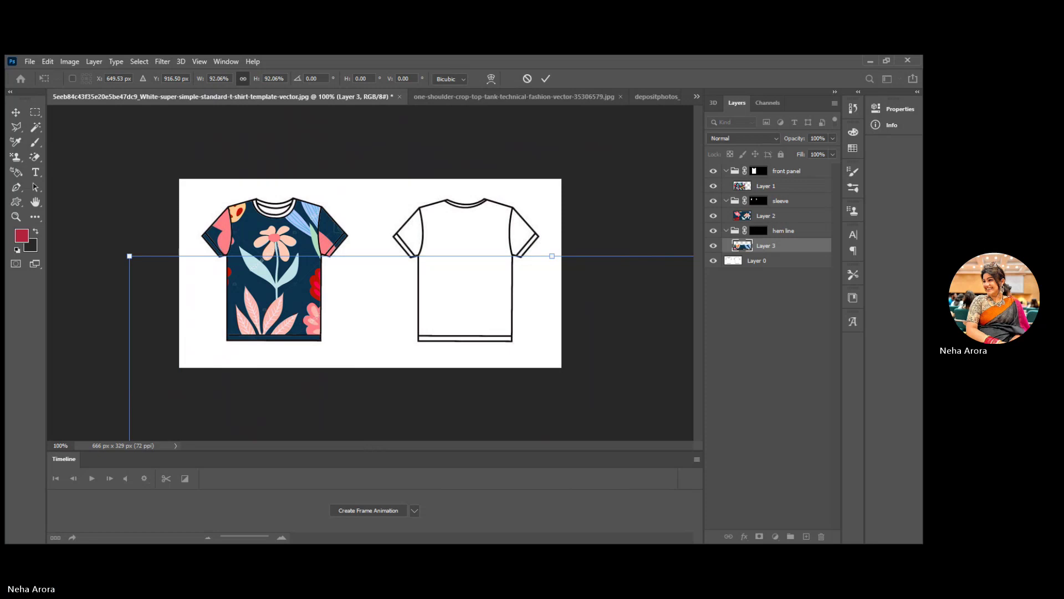
key("Return")
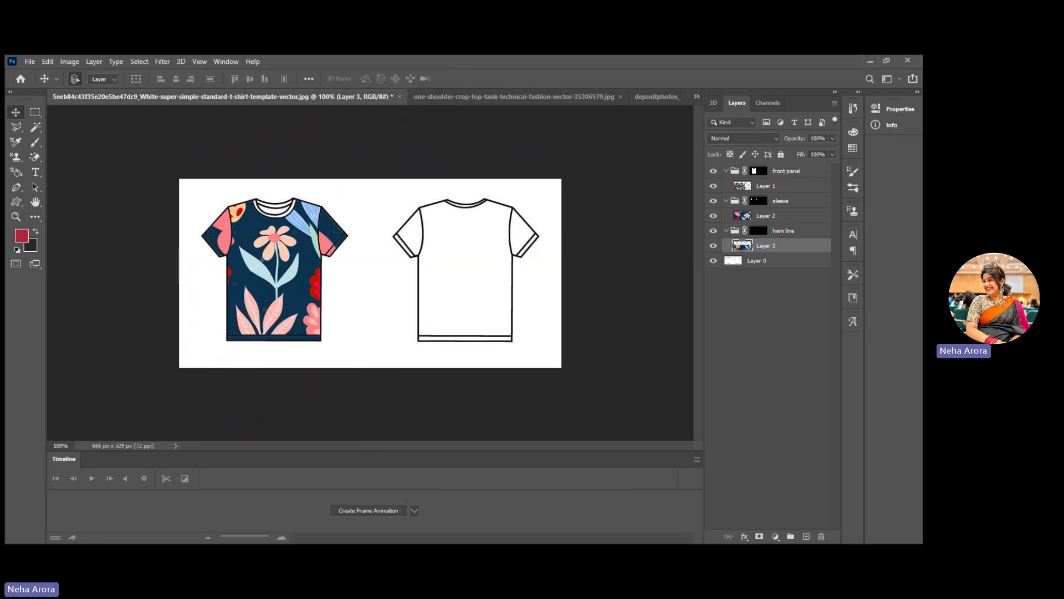
left_click(29, 61)
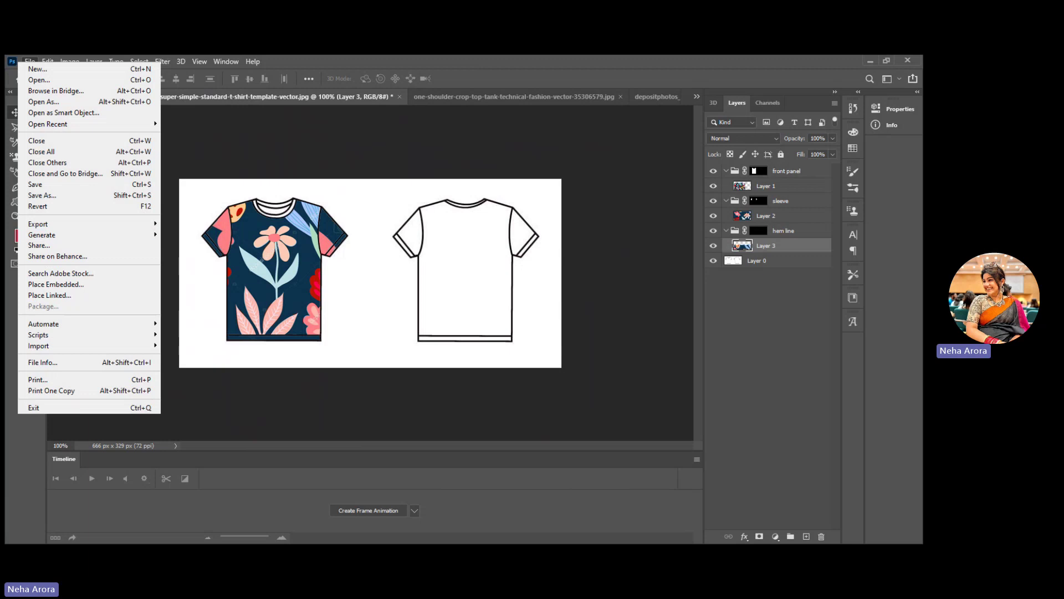
key("Escape")
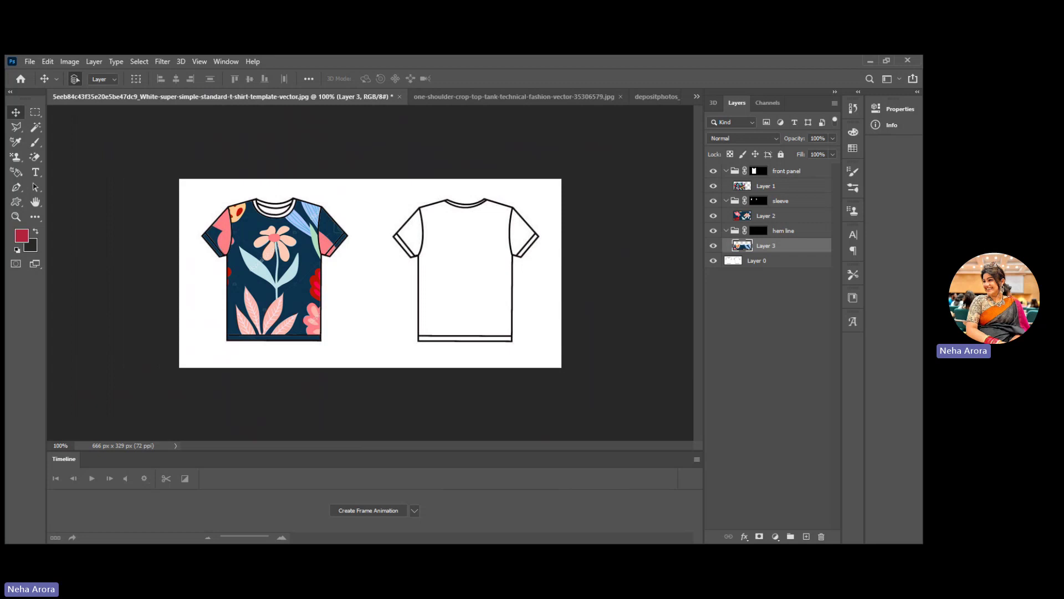